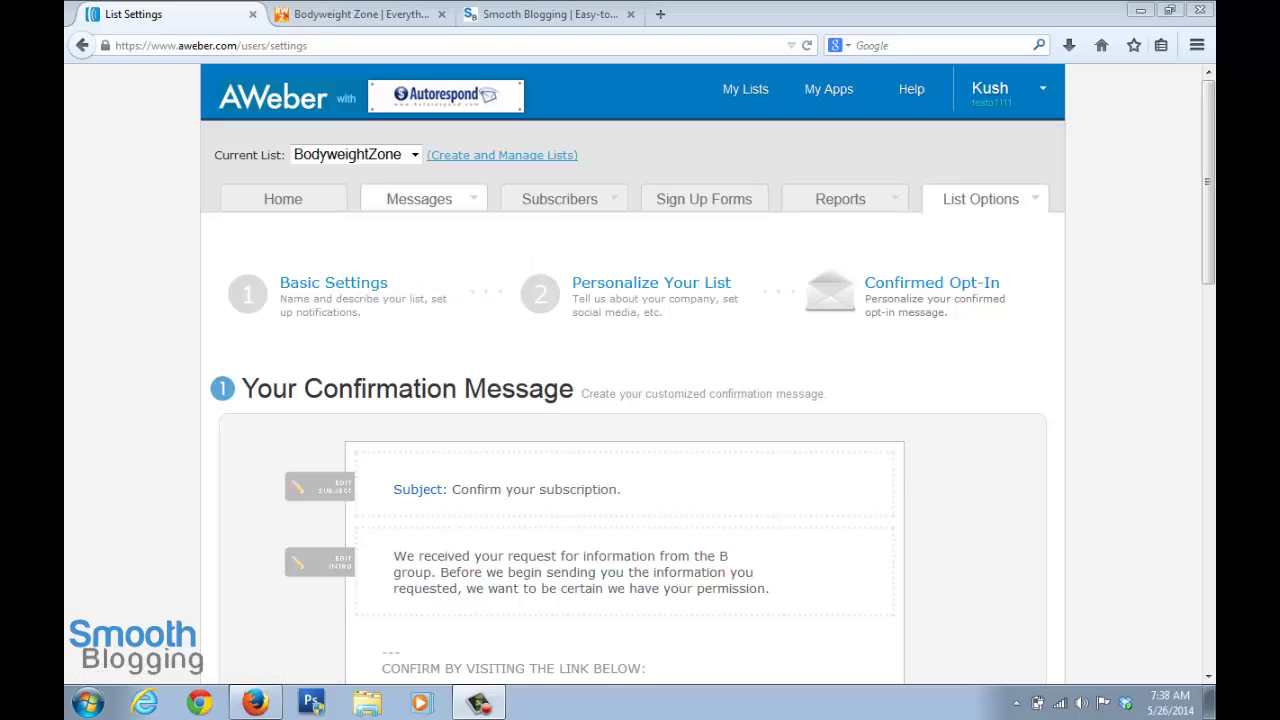
Step: Create a follow-up message for the BodyweightZone list with the subject "Thank You For Subscribing to Bodyweight Zone"
click(424, 230)
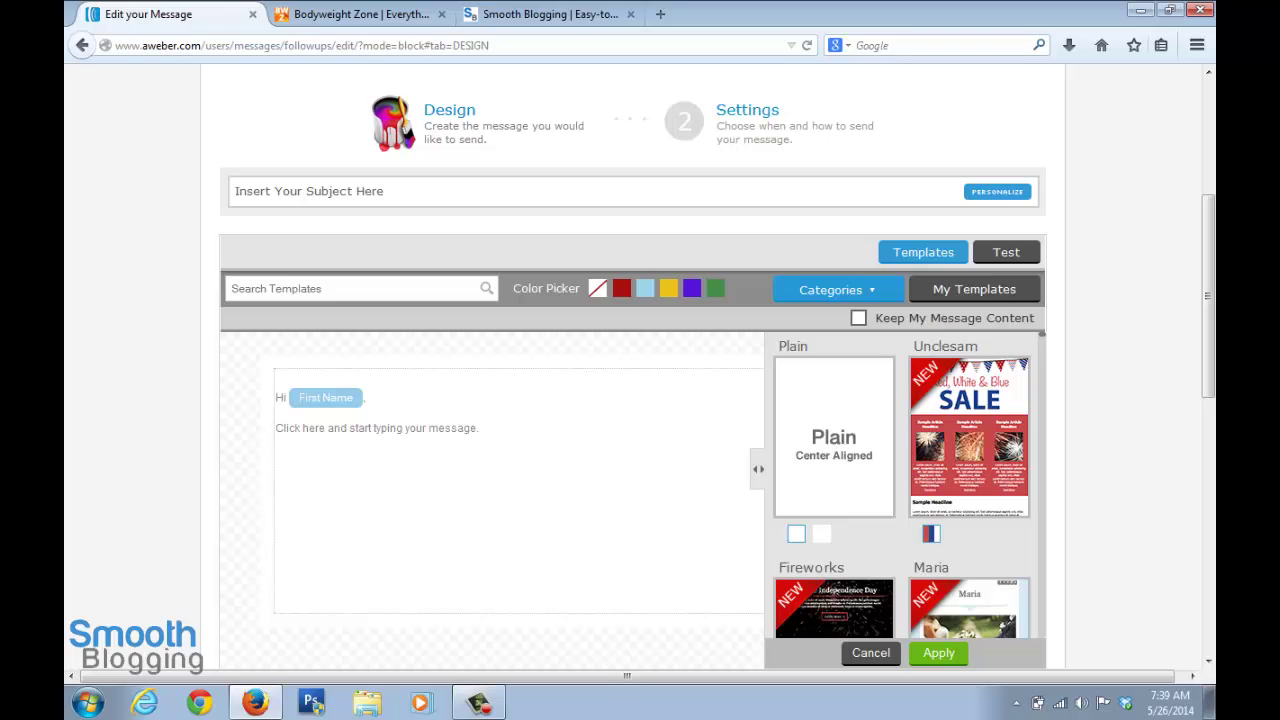
text(Thank you )
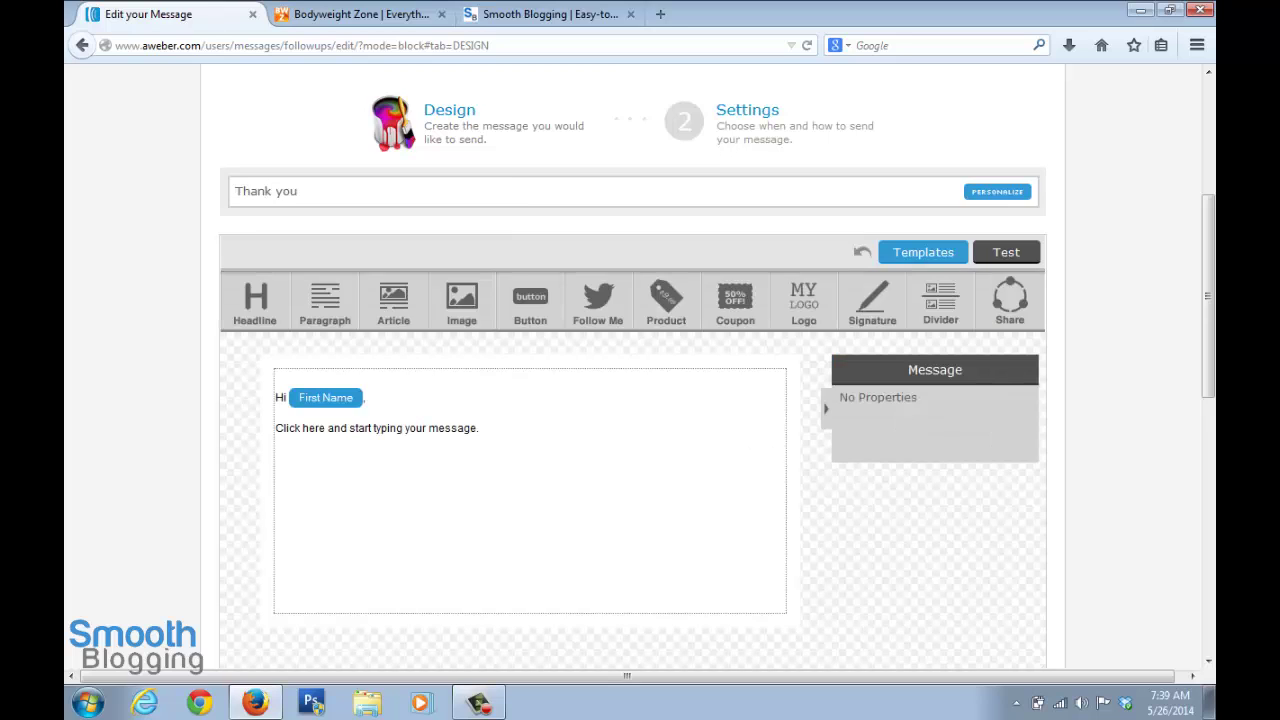
text(for)
key(BackSpace)
key(BackSpace)
key(BackSpace)
key(BackSpace)
key(BackSpace)
key(BackSpace)
key(BackSpace)
text(You For Subscribing)
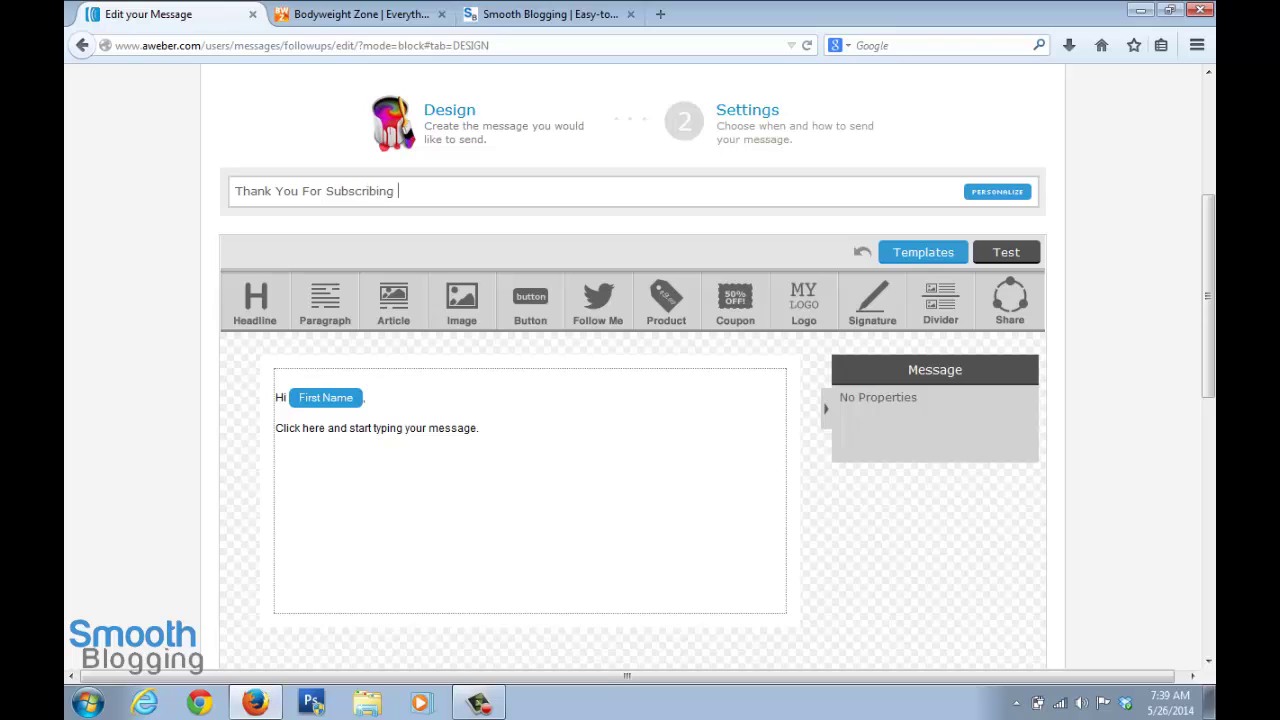
text( to Bodyweight Zone)
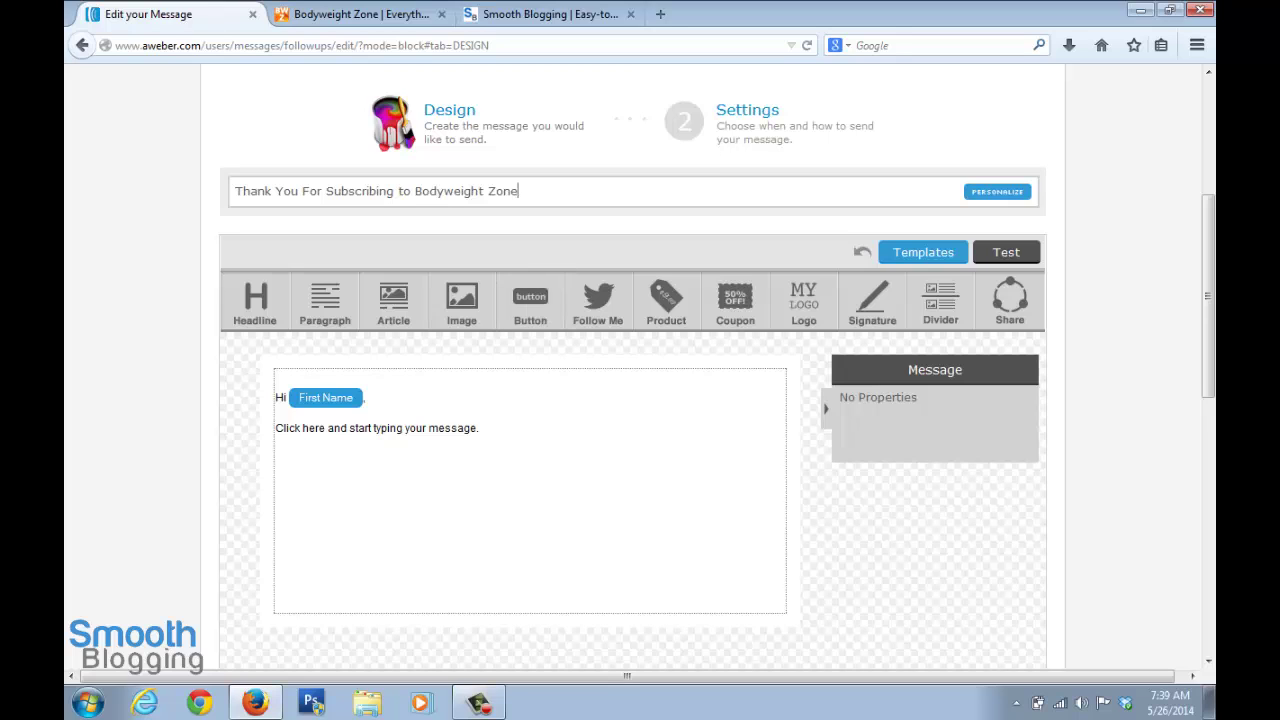
Step: Replace the placeholder sentence in the message body with "Thanks for showing interest, and I'm glad to to have you on board."
scroll(530, 470, down, 2)
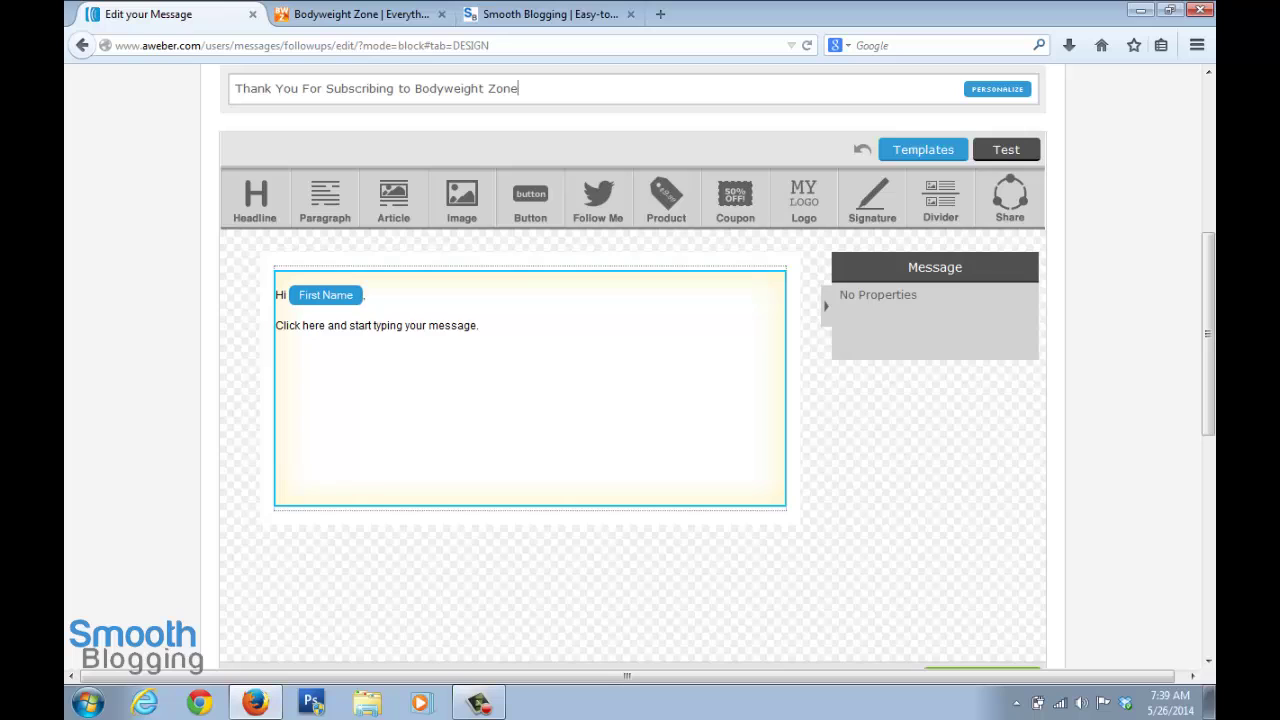
click(326, 295)
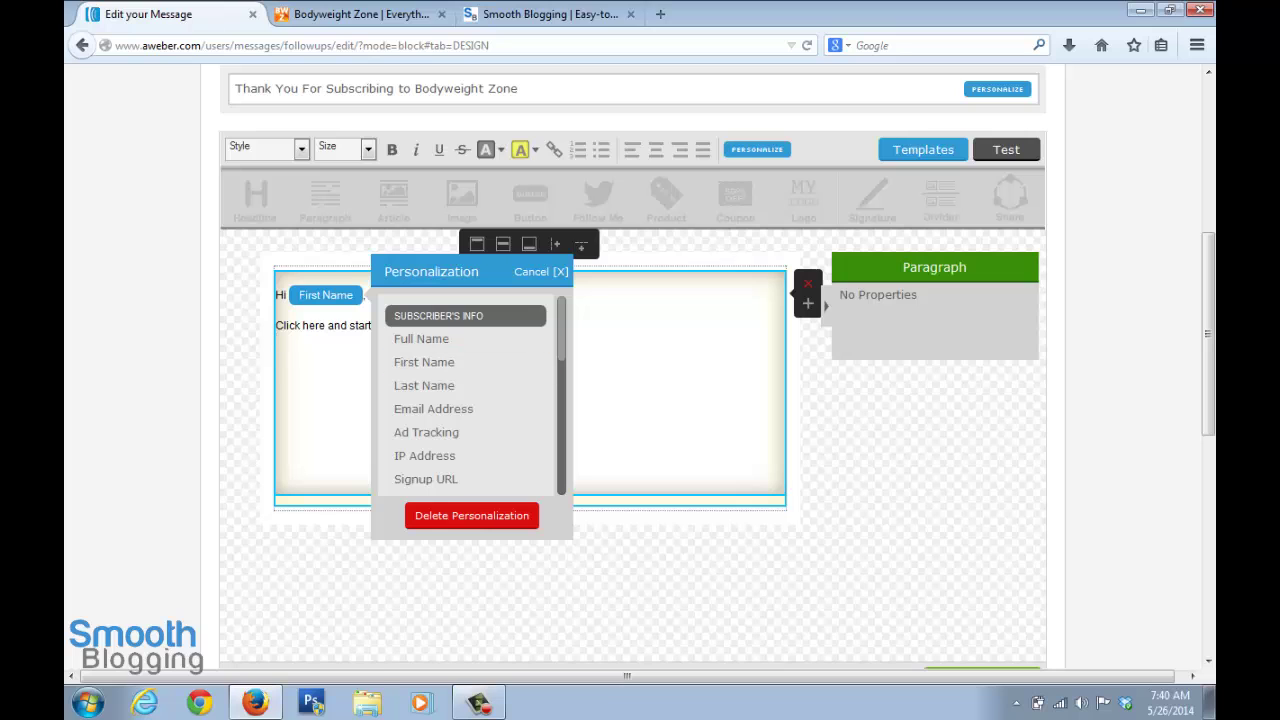
click(479, 325)
key(shift+Home)
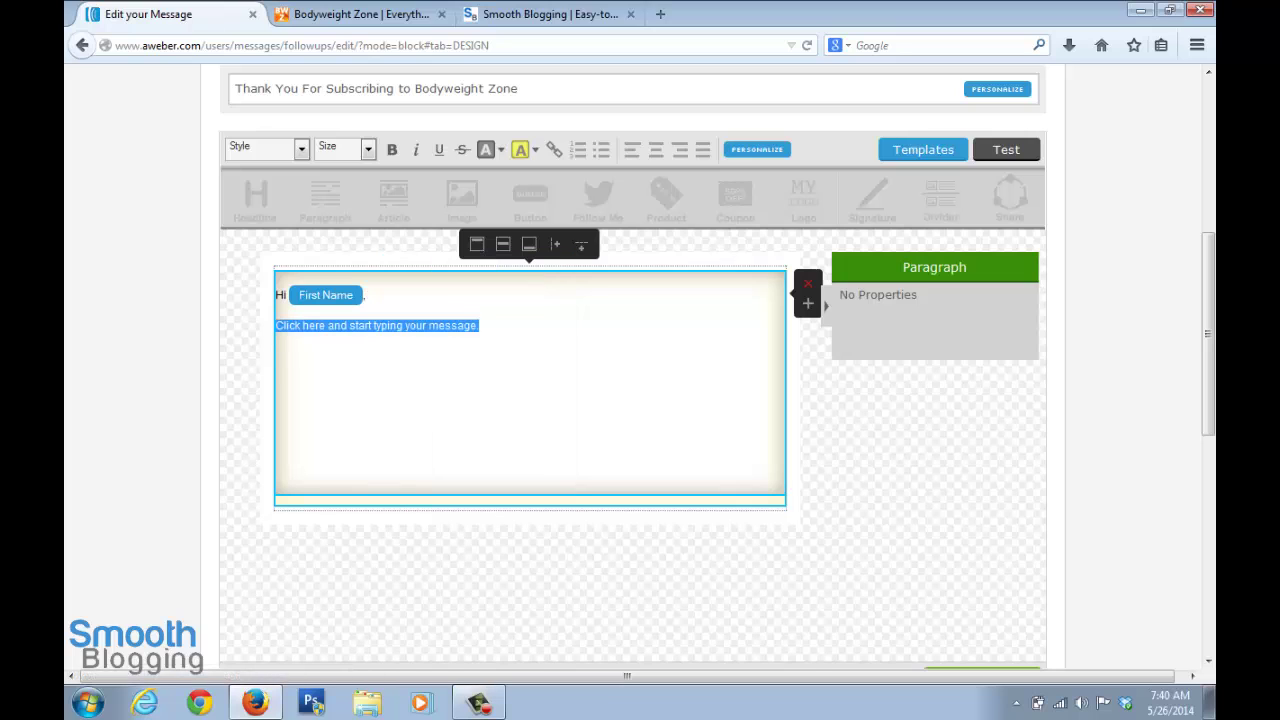
key(BackSpace)
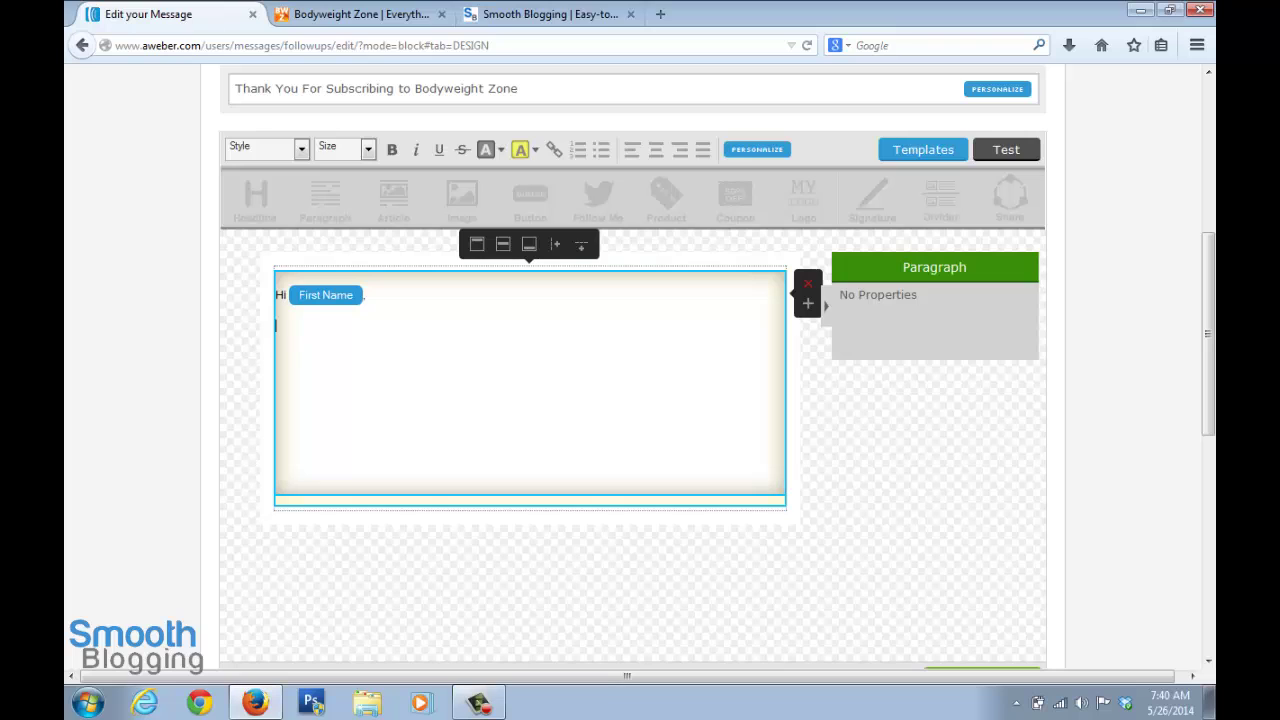
text(Thanks for showing in)
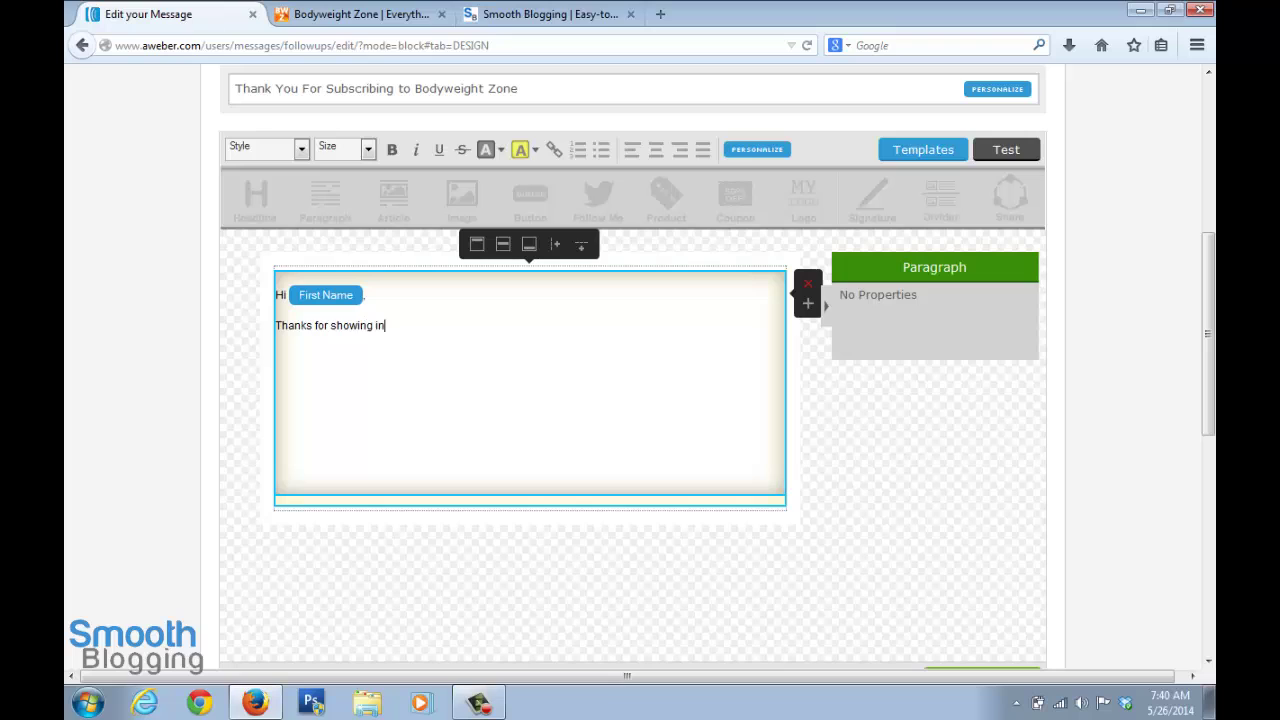
text(terest, and I'm glad to to have you)
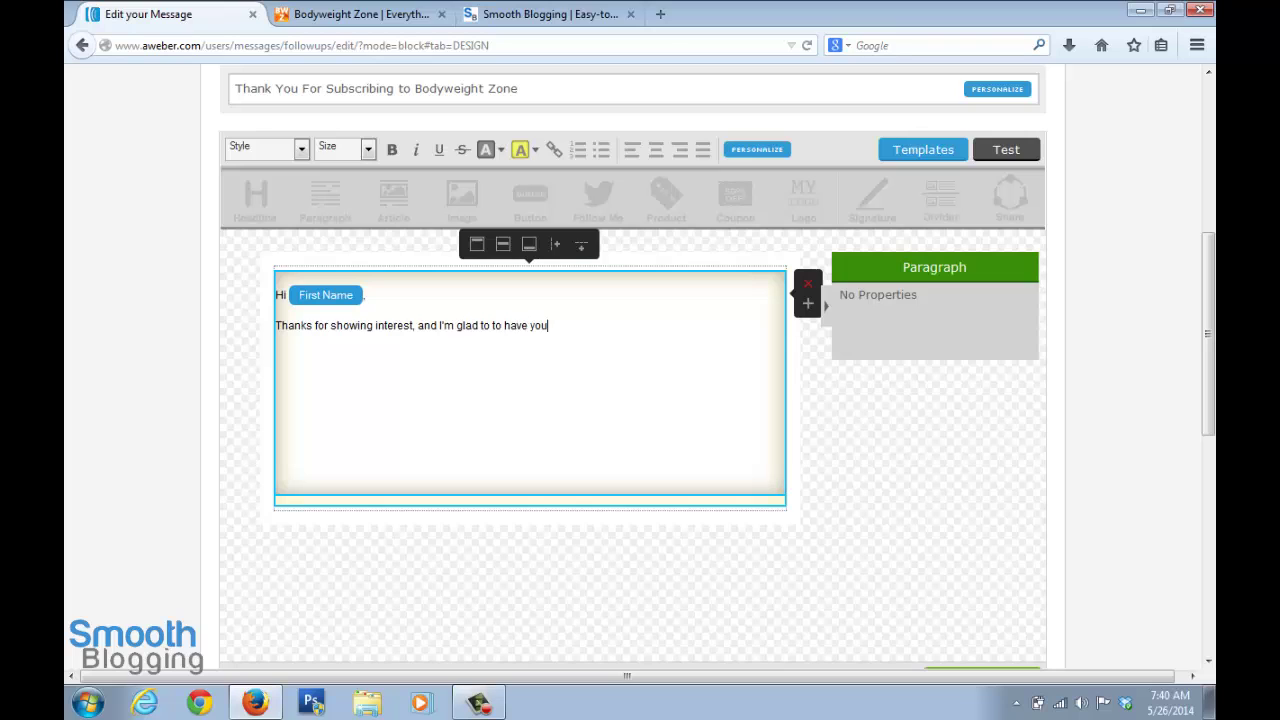
text( on board.)
key(Return)
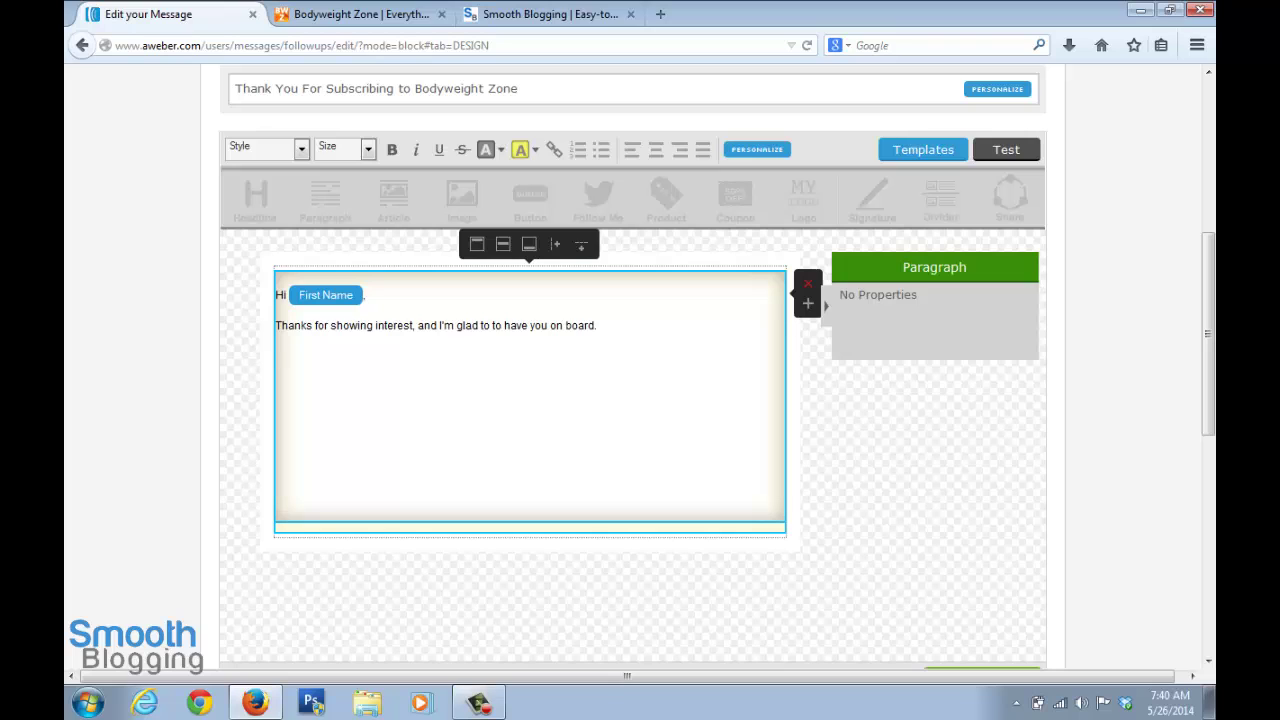
Step: Add the paragraph "You can be rest assured that we do not fill your inbox with spam. We only provide useful and genuine information."
text(You can be rest assured tha)
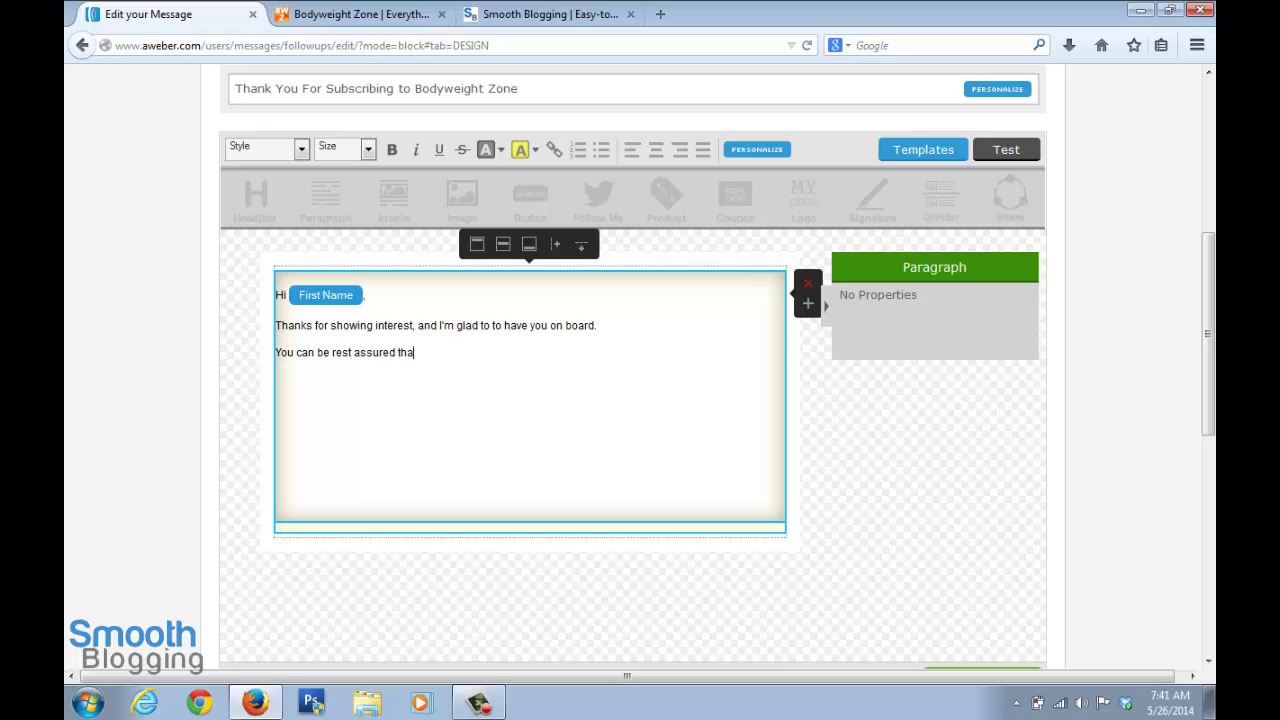
text(t we do not)
text(fill your inbox wi)
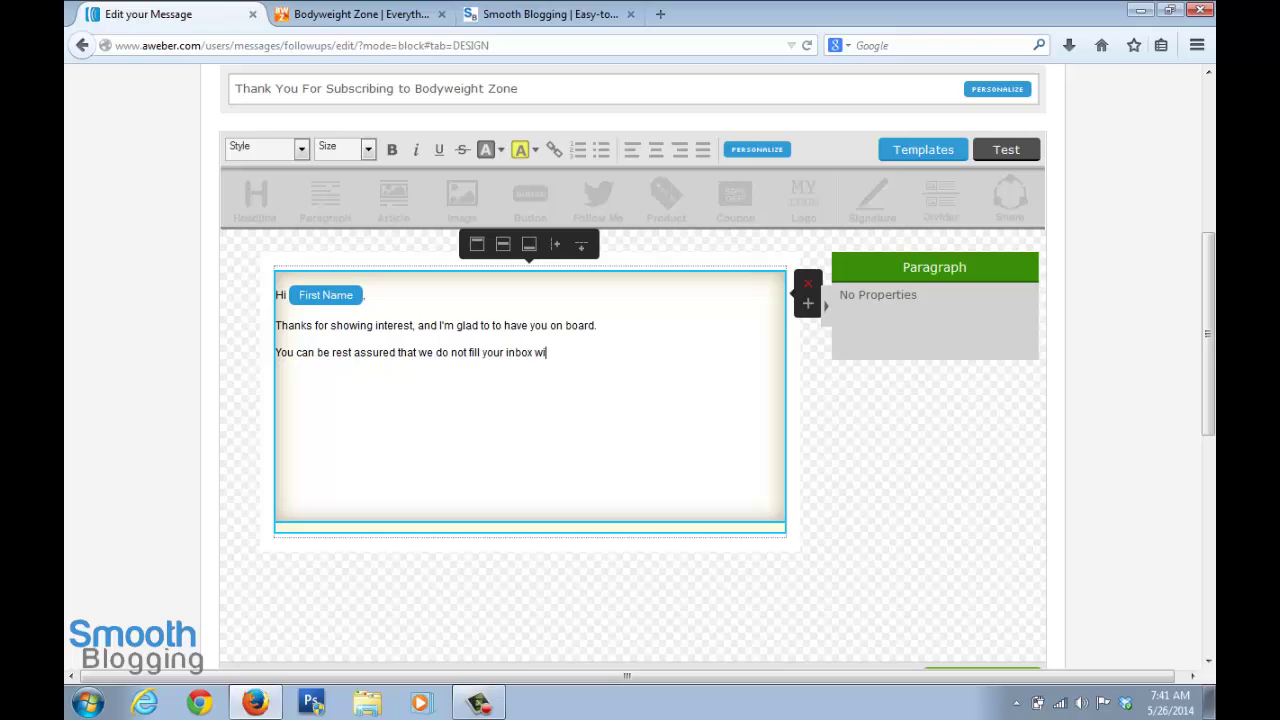
text(th spam. W)
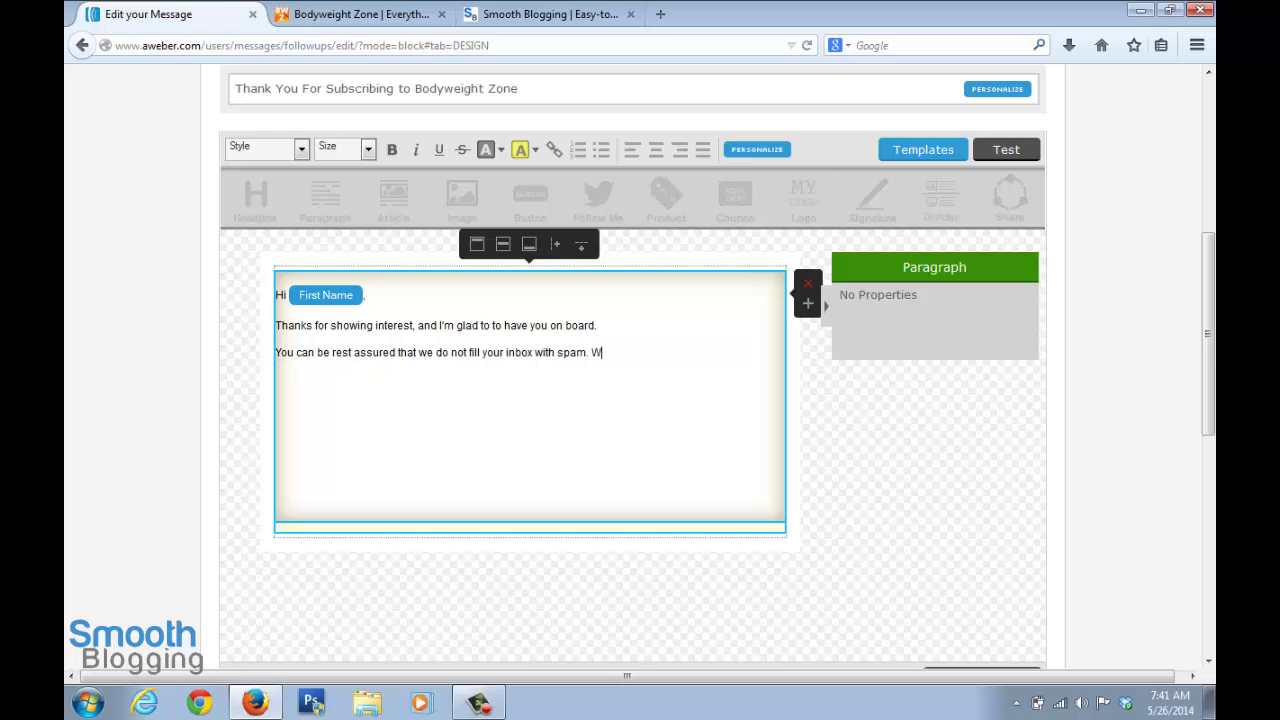
text(e only provide useful and g)
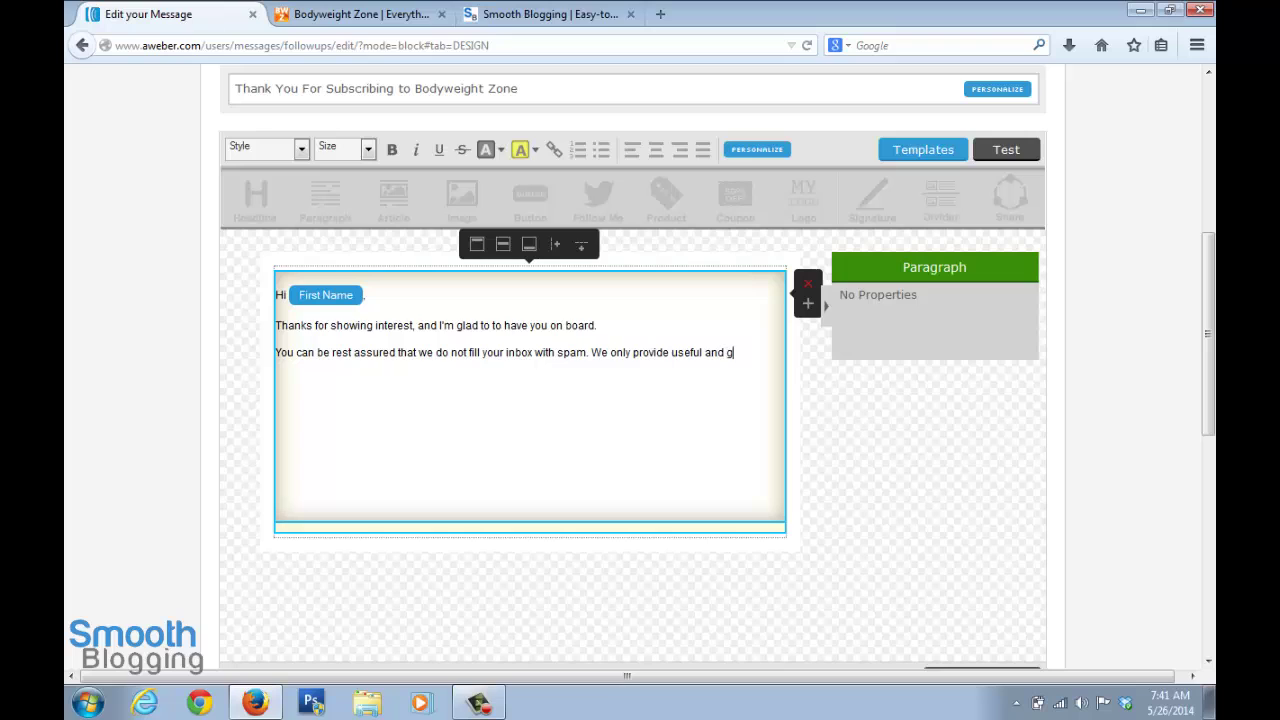
text(enuine information.)
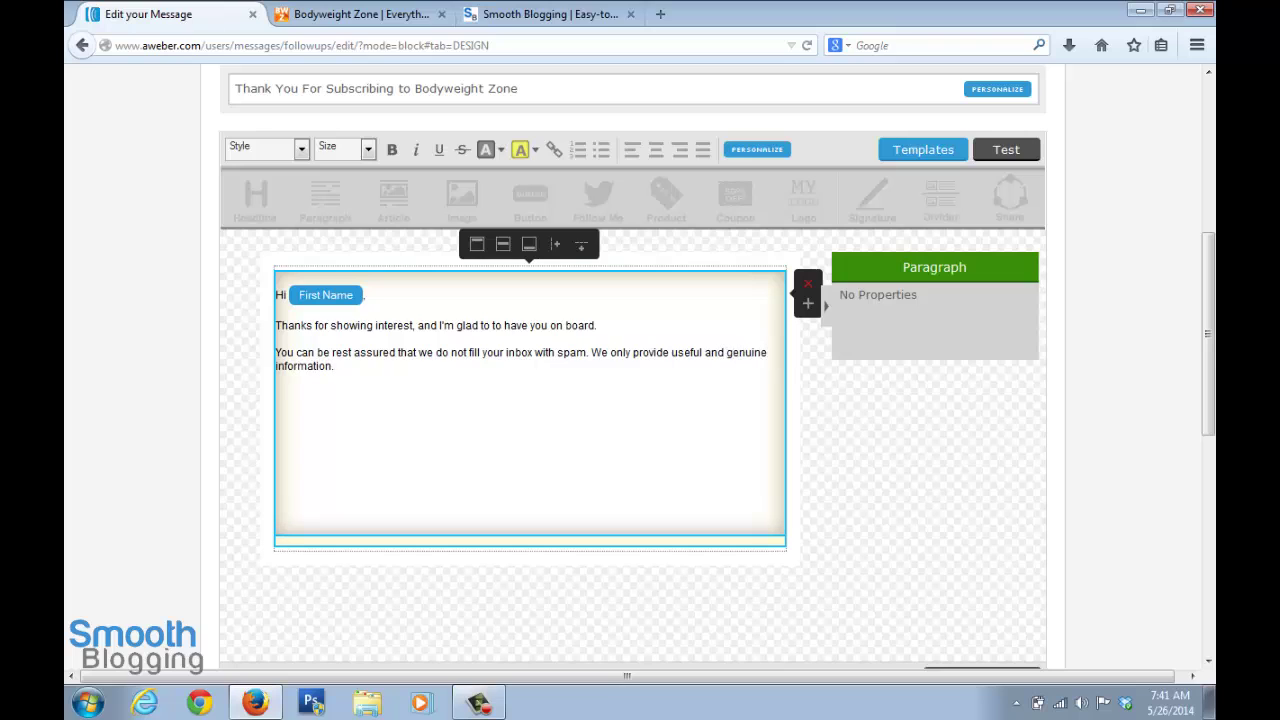
key(Return)
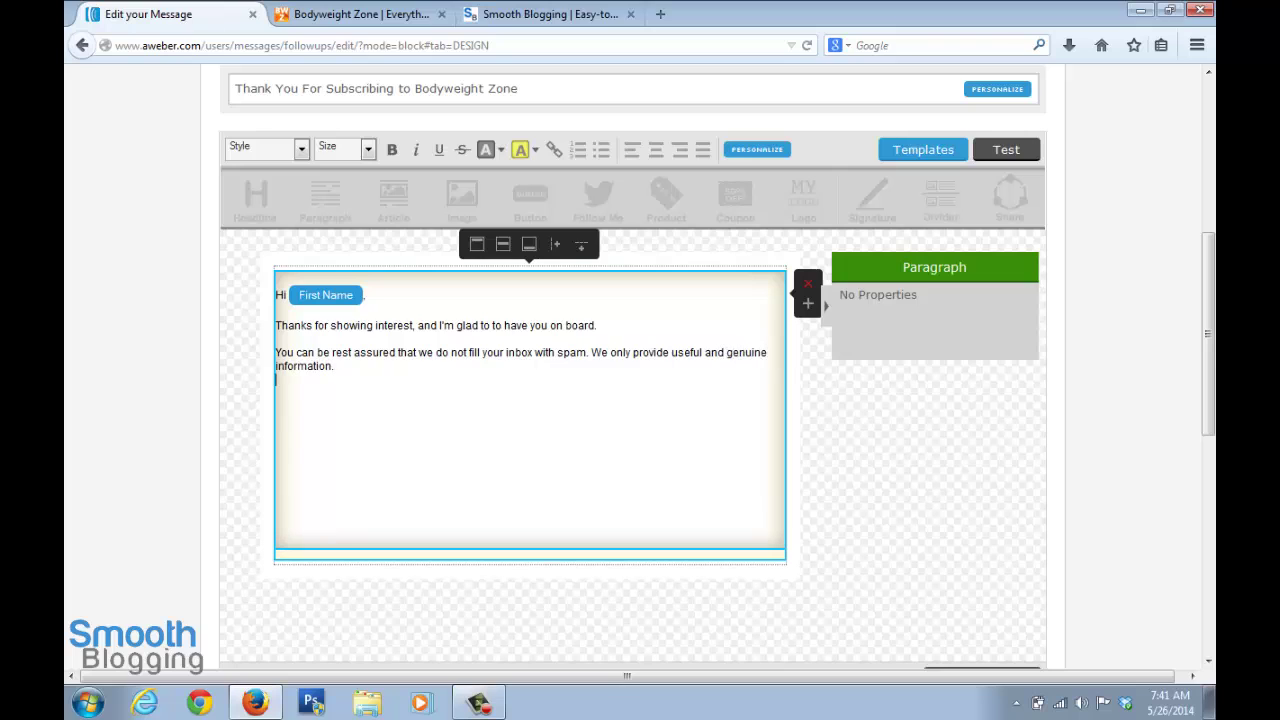
key(Return)
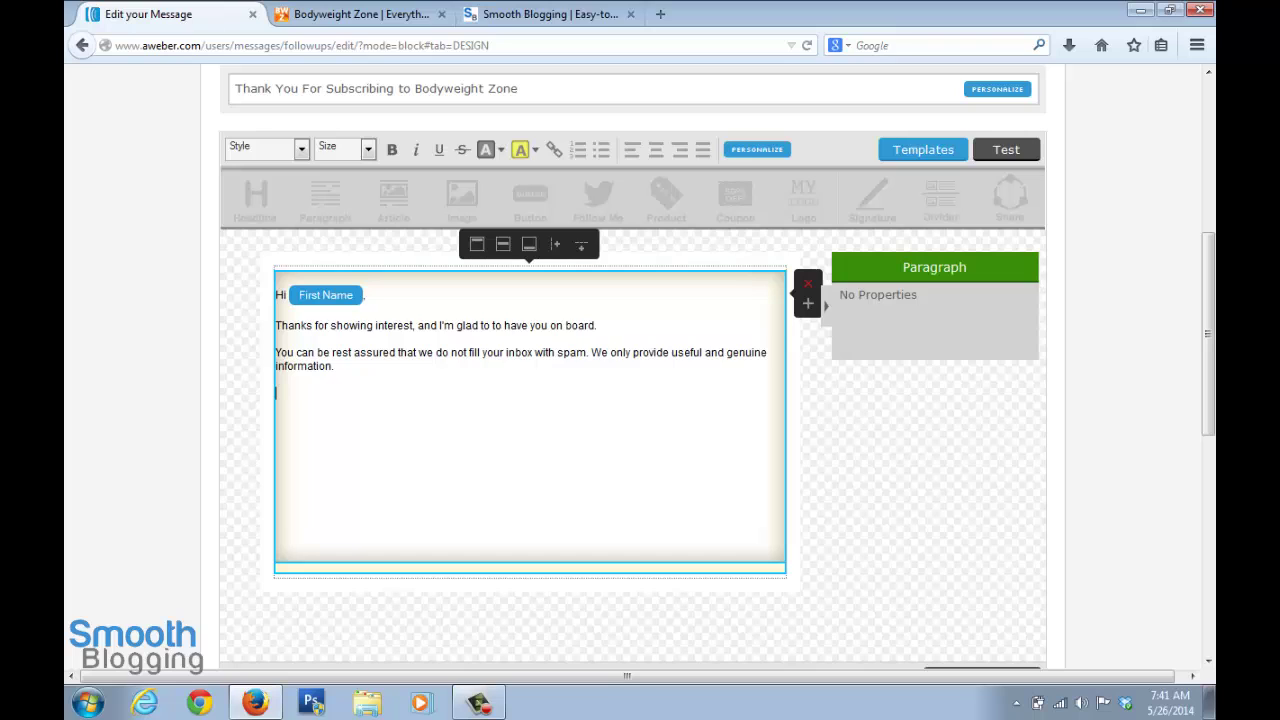
Step: Write the sign-off "Regards," followed by the sender's full name at the end of the message
text(Regards,)
key(Return)
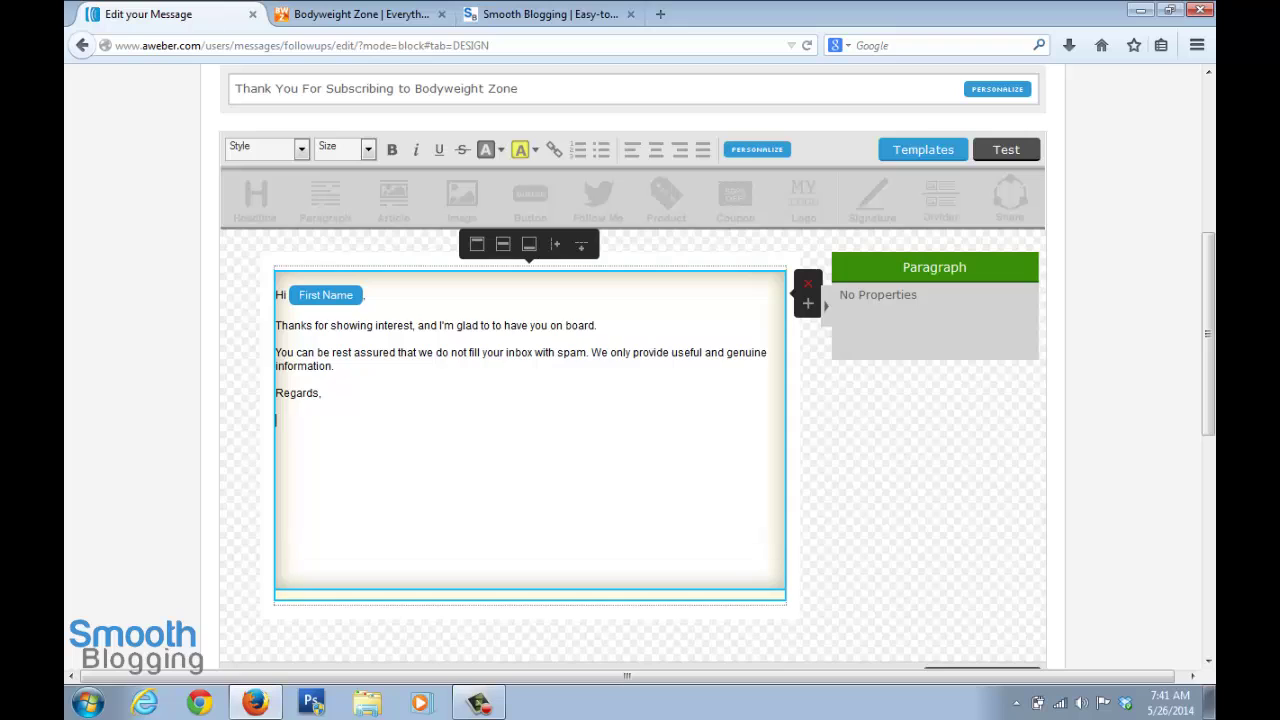
text(Kush Sharma)
key(Escape)
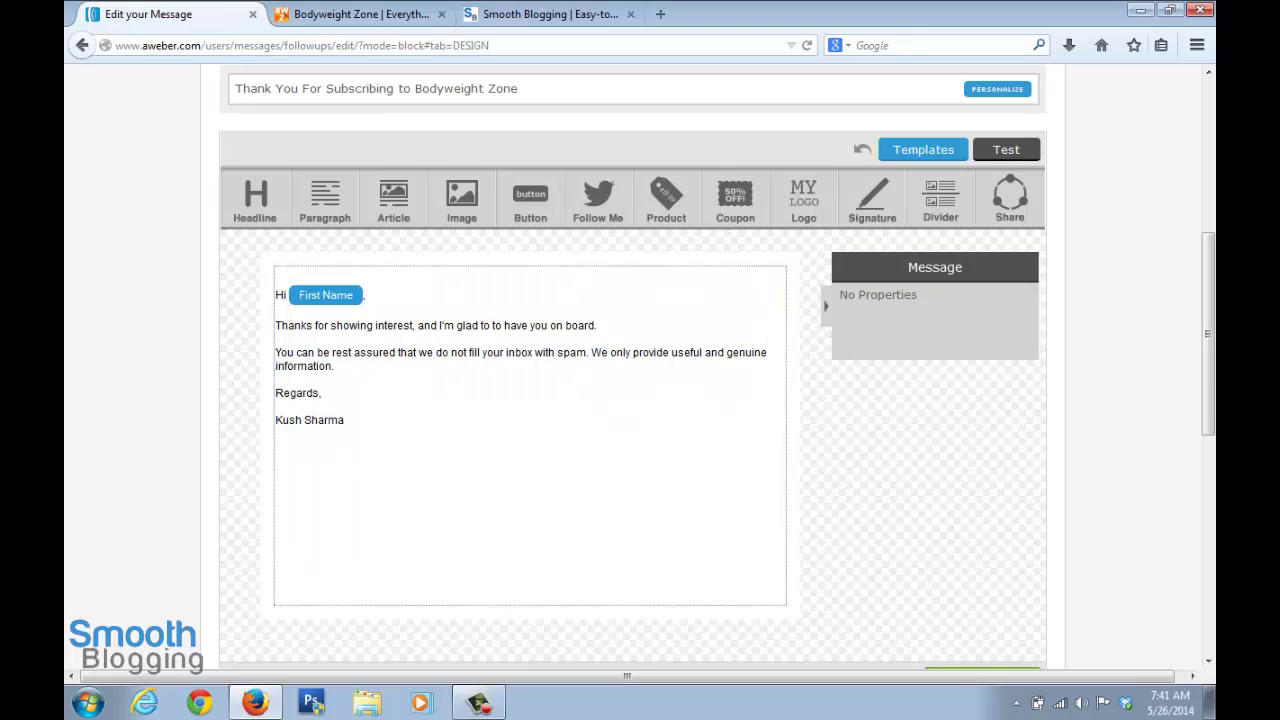
Step: Remove the empty lines beneath the sender's name in the message paragraph
click(530, 470)
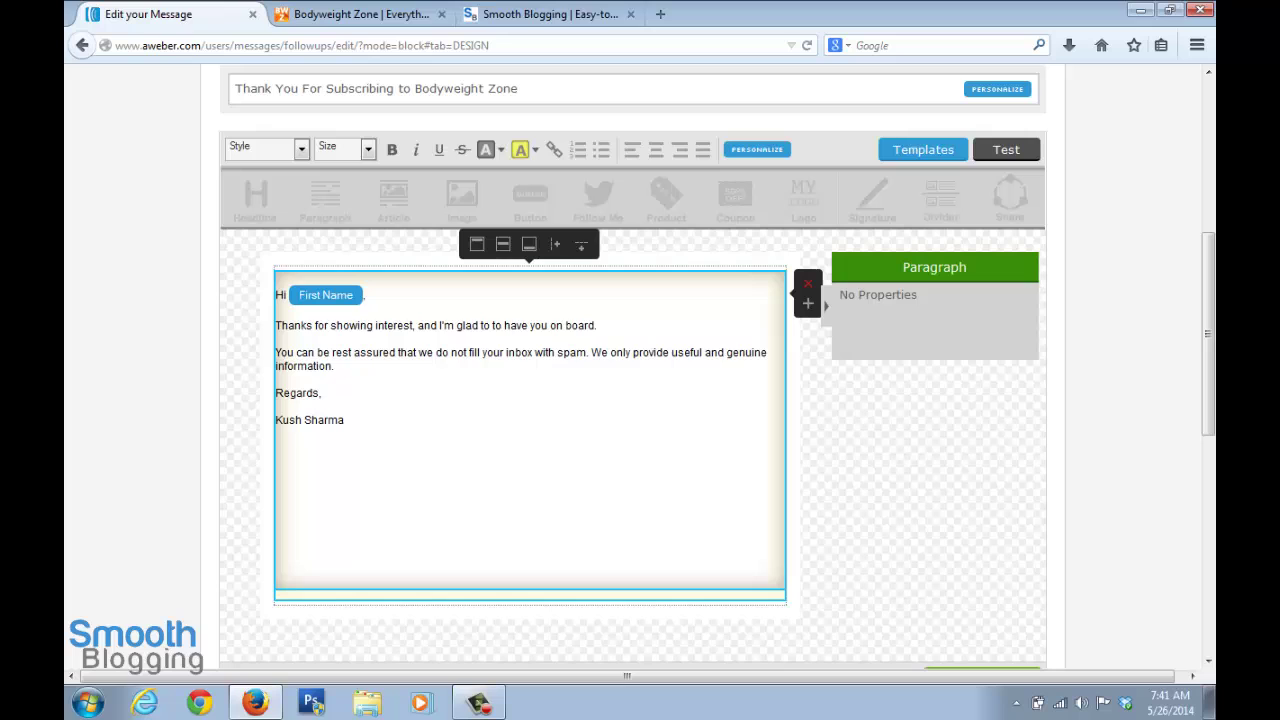
key(BackSpace)
key(BackSpace)
key(BackSpace)
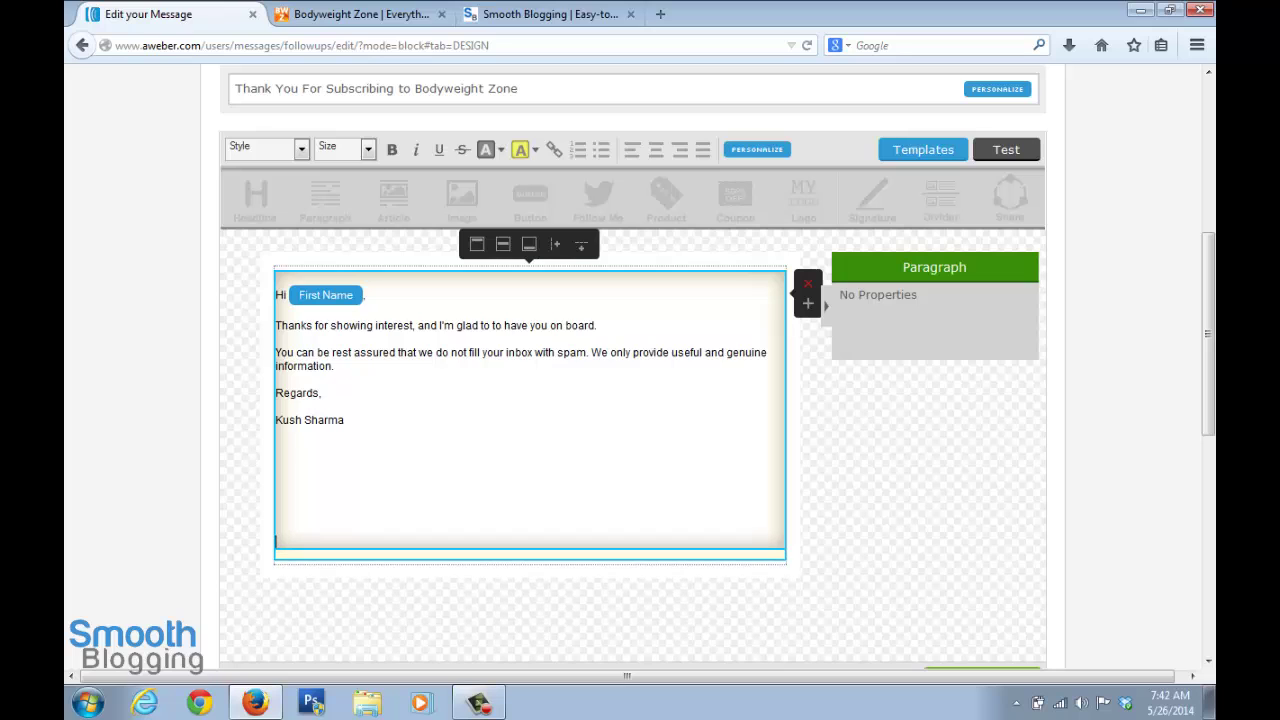
key(BackSpace)
key(BackSpace)
key(BackSpace)
key(BackSpace)
key(BackSpace)
key(BackSpace)
key(BackSpace)
key(BackSpace)
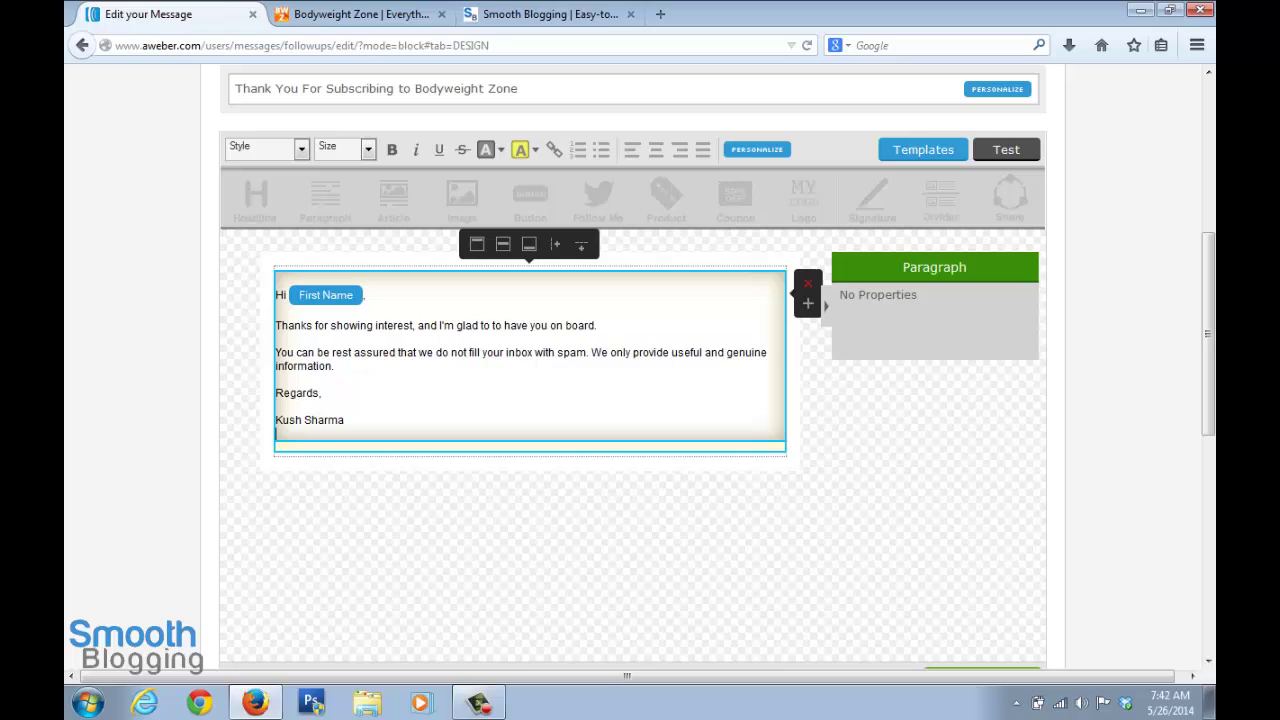
key(Escape)
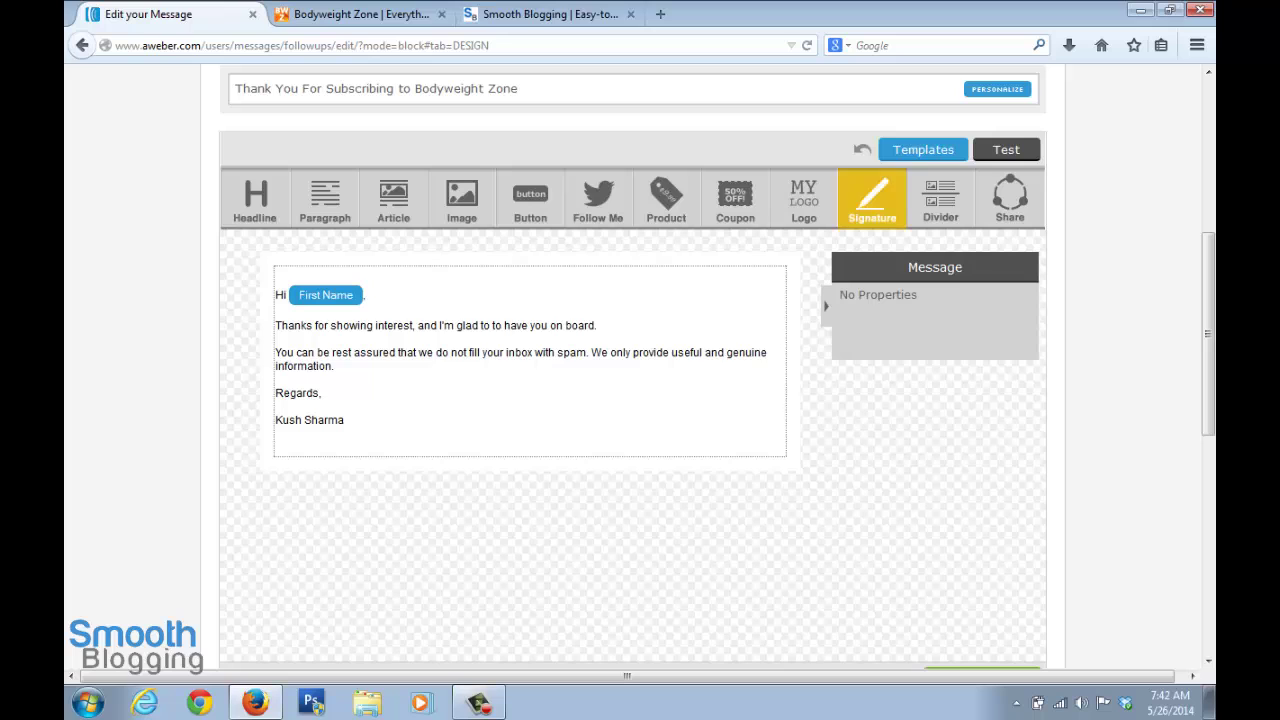
Step: Insert the signature block below the message paragraph and delete the manually written sign-off with its blank lines
mouse_move(872, 200)
mouse_down()
mouse_move(815, 320)
mouse_move(533, 556)
mouse_move(395, 495)
mouse_up()
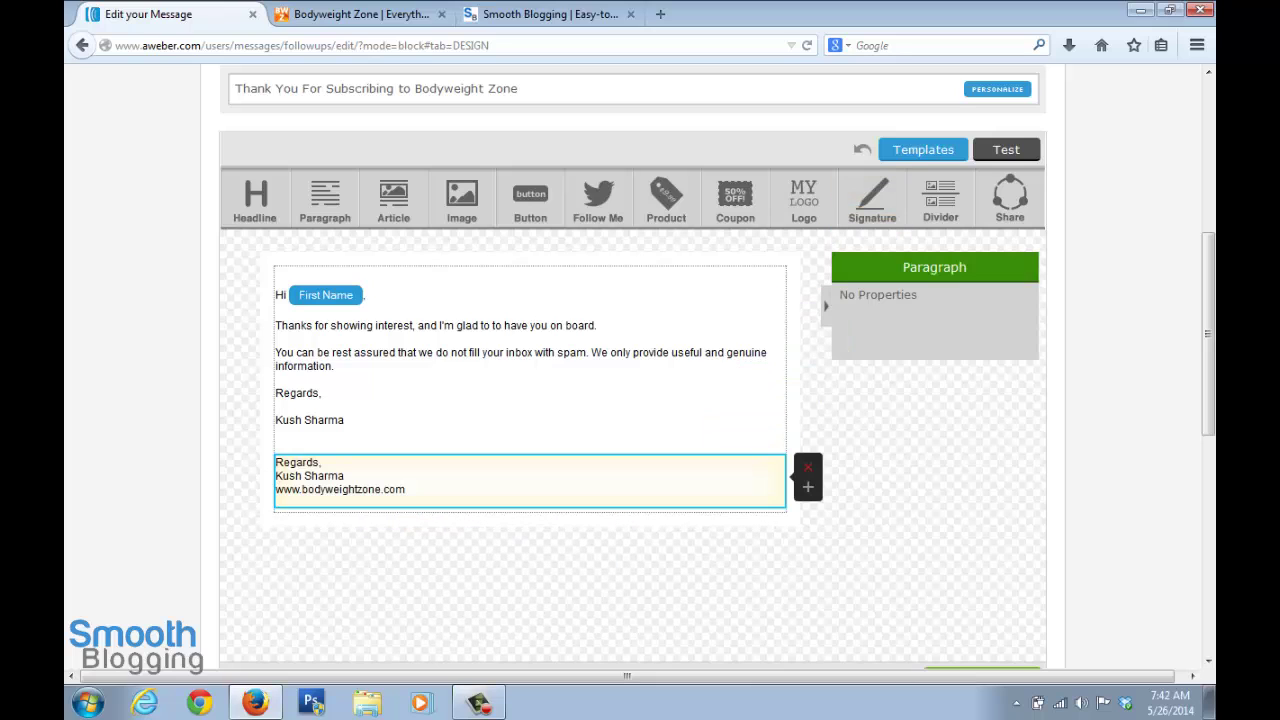
click(520, 390)
drag(344, 421, 282, 393)
key(BackSpace)
key(BackSpace)
key(BackSpace)
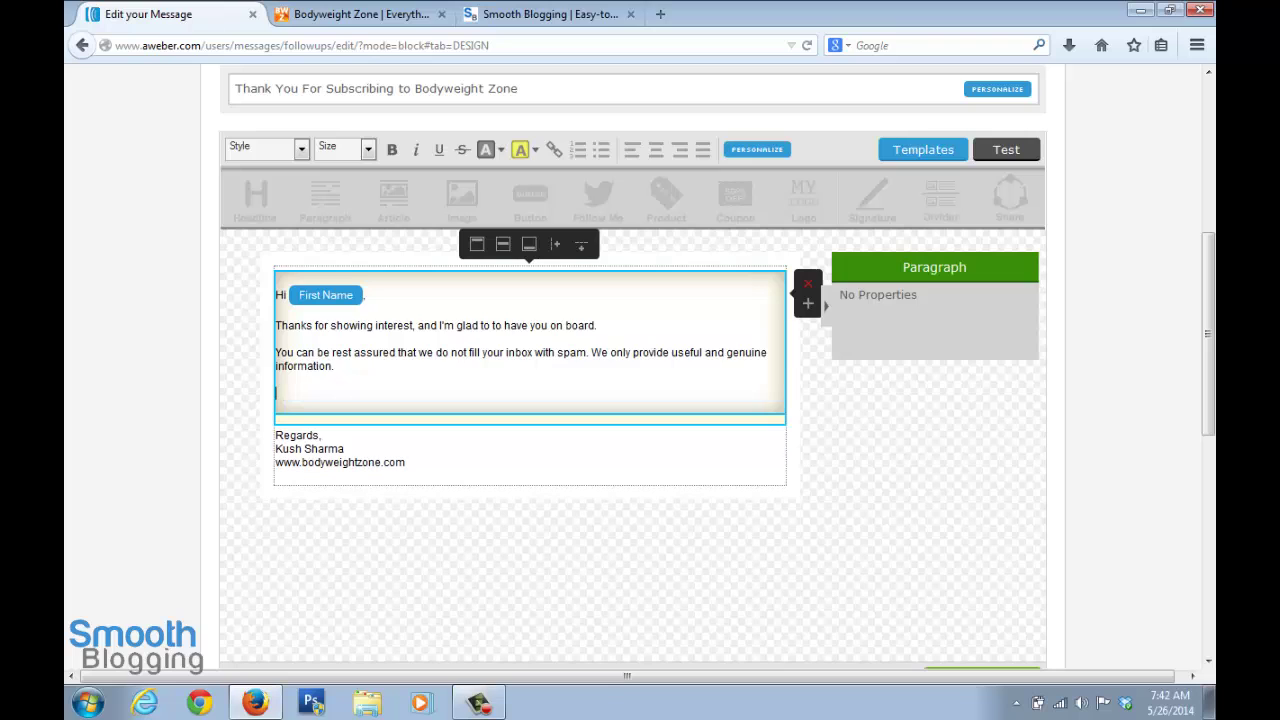
key(BackSpace)
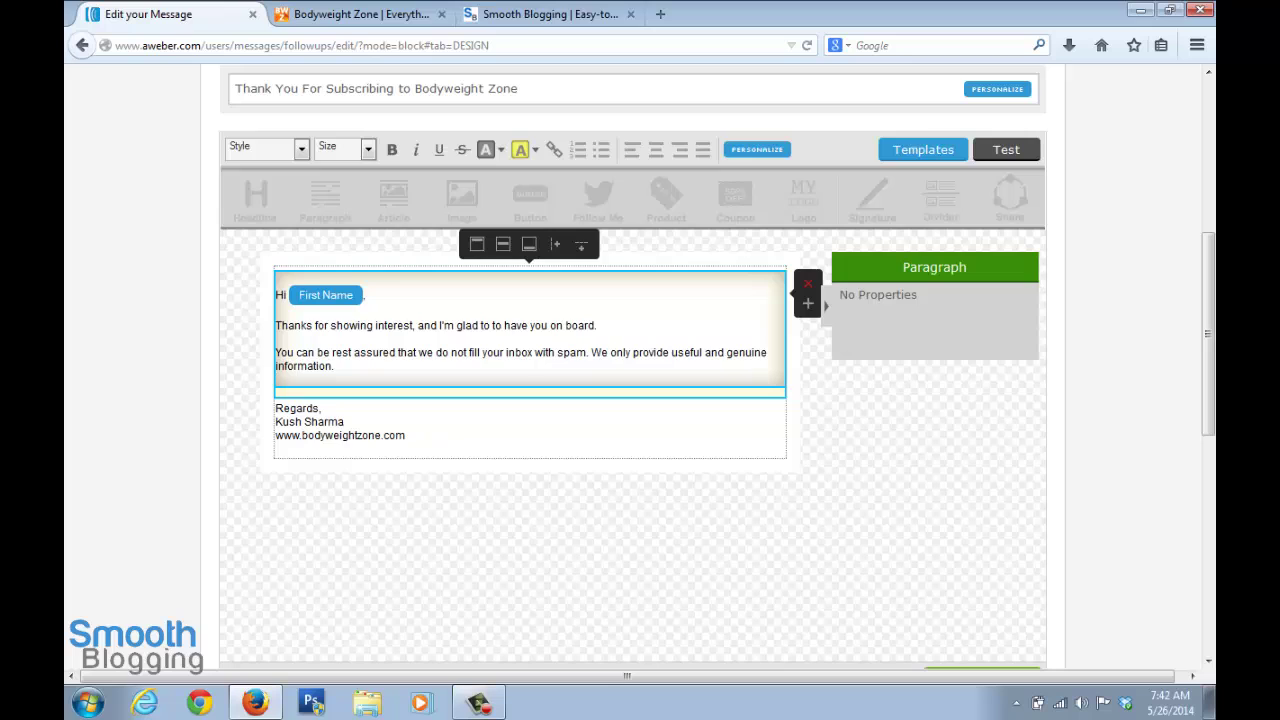
key(Escape)
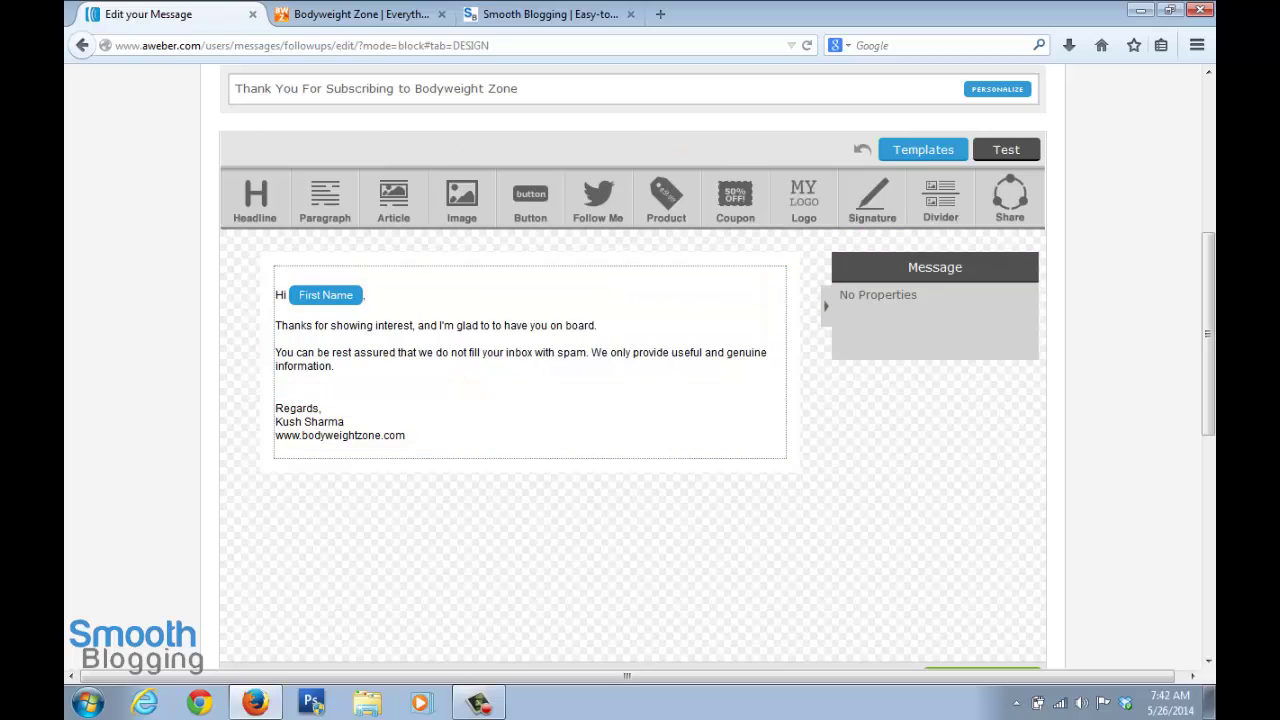
Step: Save the design of the follow-up message
scroll(530, 300, up, 2)
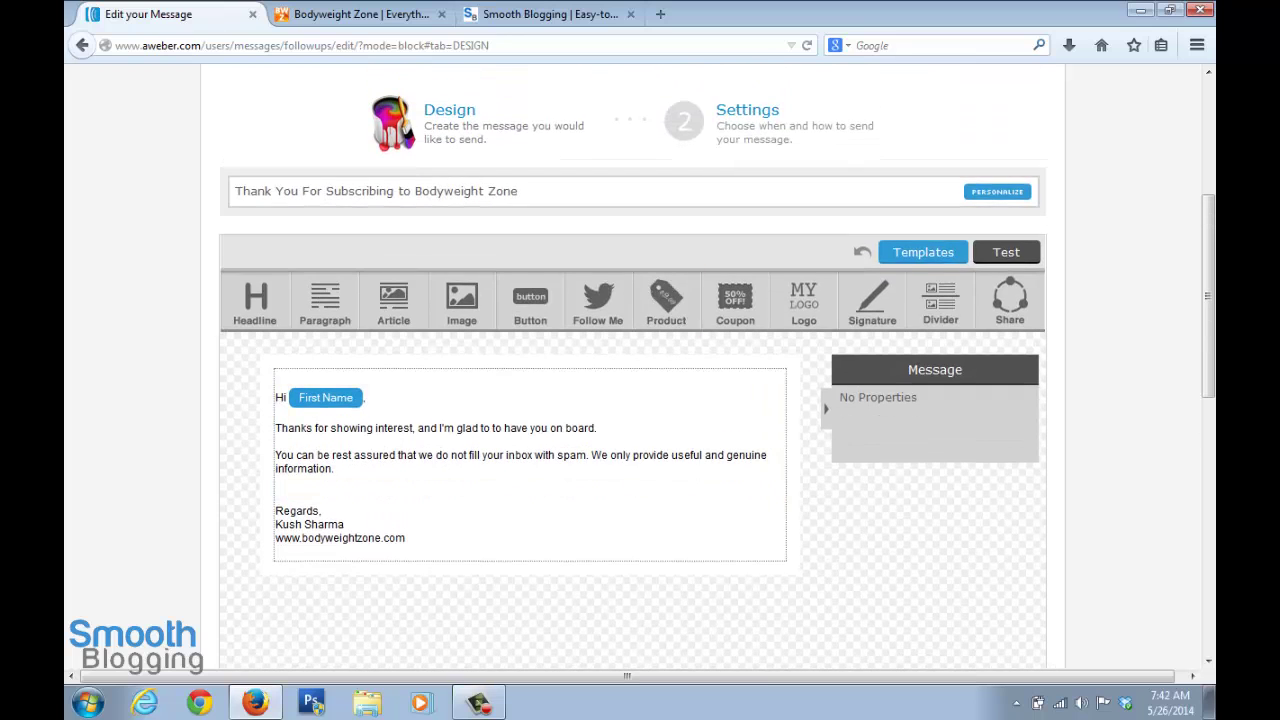
scroll(530, 300, down, 3)
scroll(530, 300, down, 1)
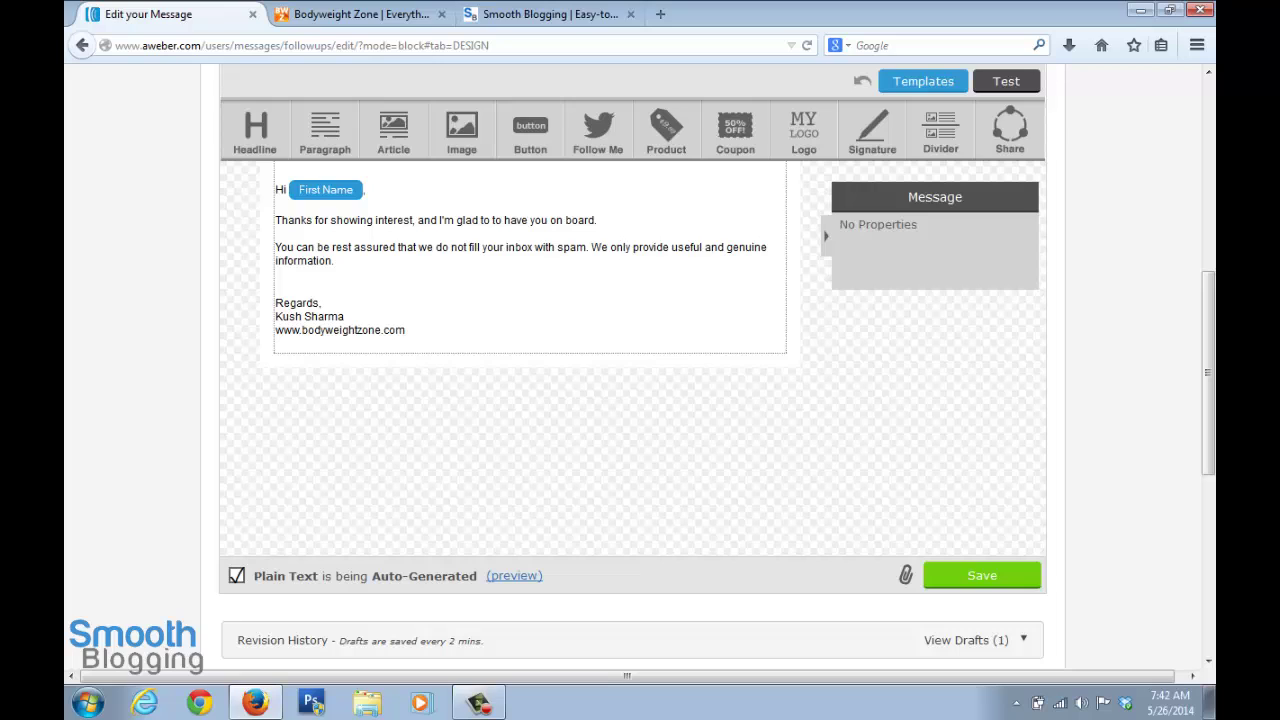
click(982, 575)
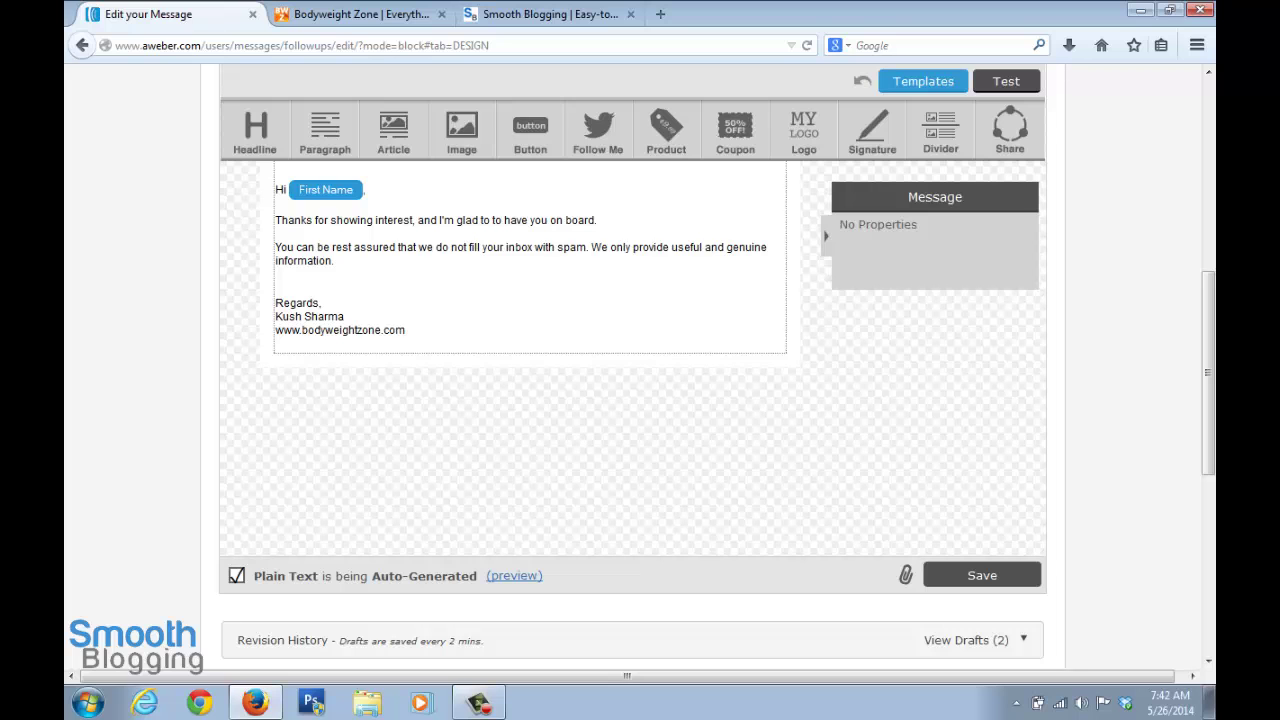
Step: Proceed to the message settings, then save and exit to the follow-up series
scroll(632, 400, down, 4)
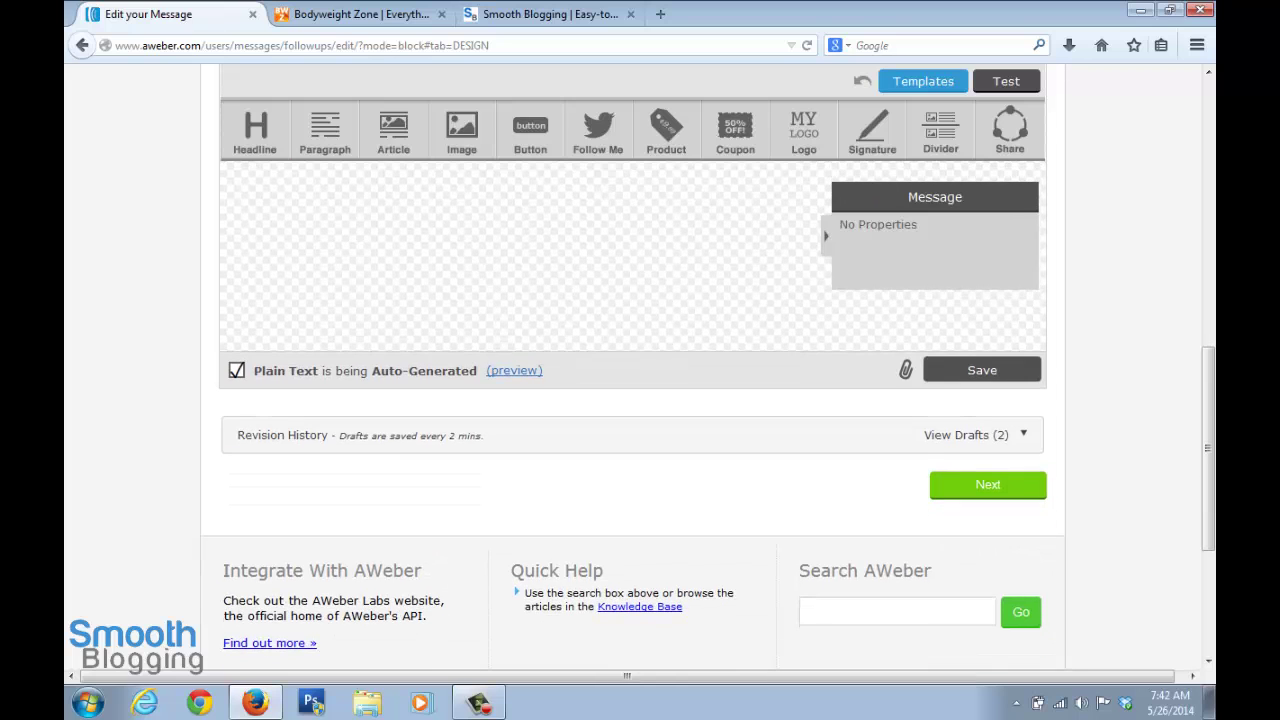
click(986, 486)
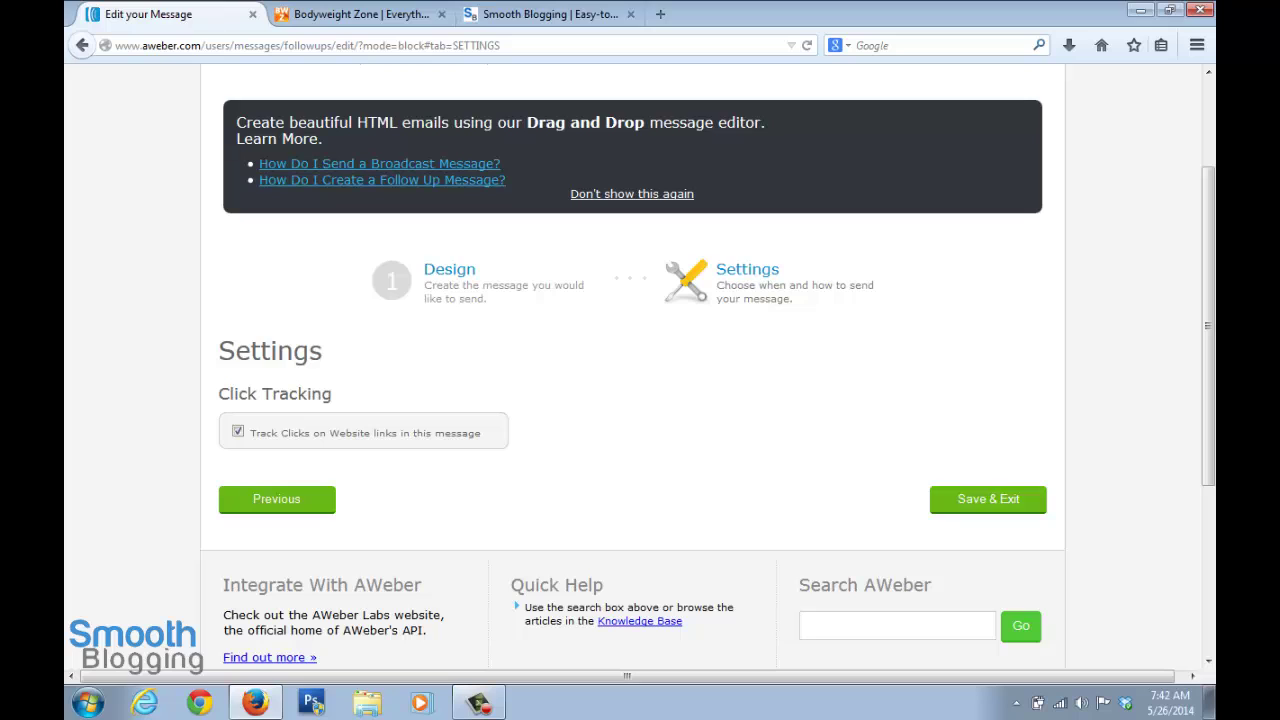
click(988, 499)
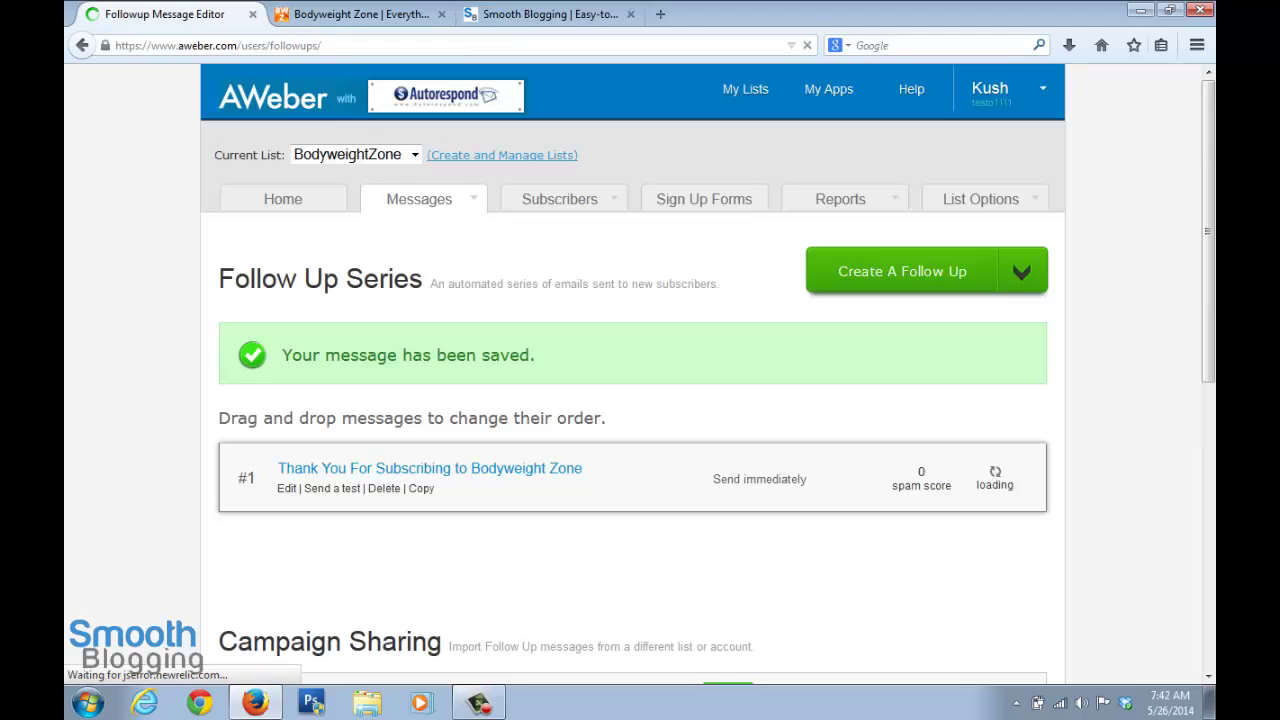
scroll(640, 374, down, 2)
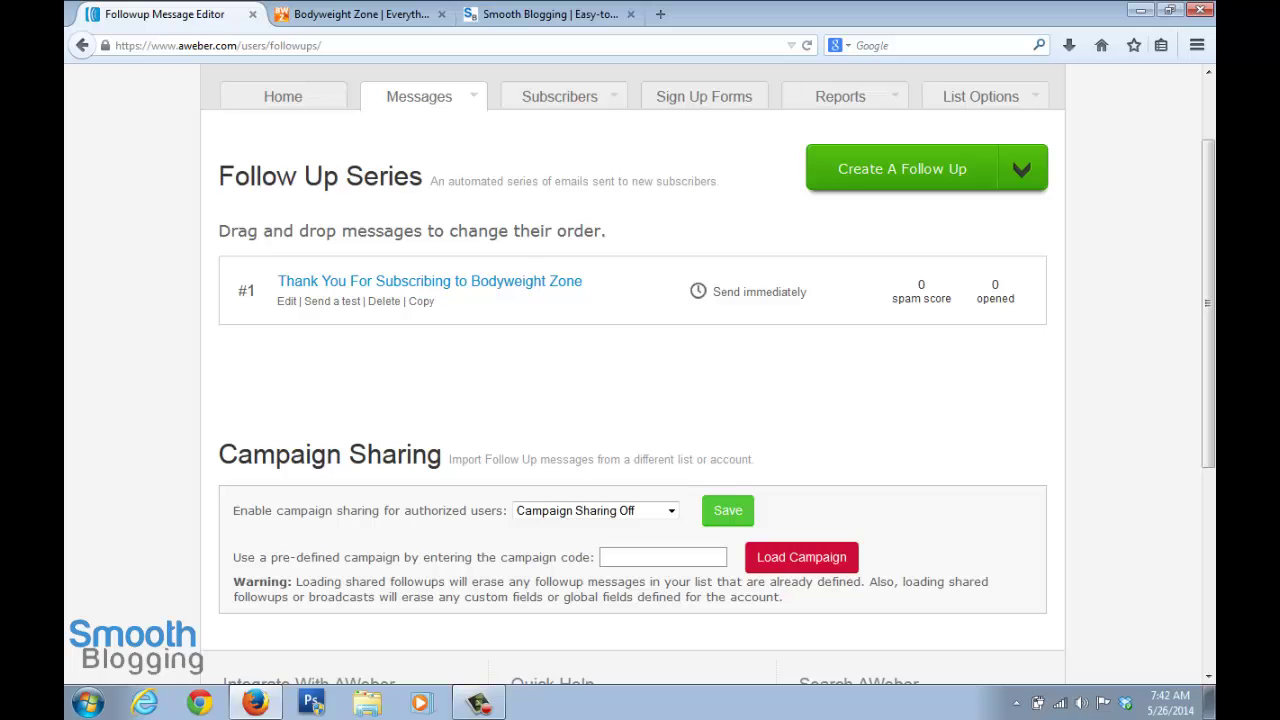
Step: Examine the test-sending options of the thank-you follow-up message, close them without sending, and look over the follow-up series page
scroll(332, 300, up, 2)
click(332, 403)
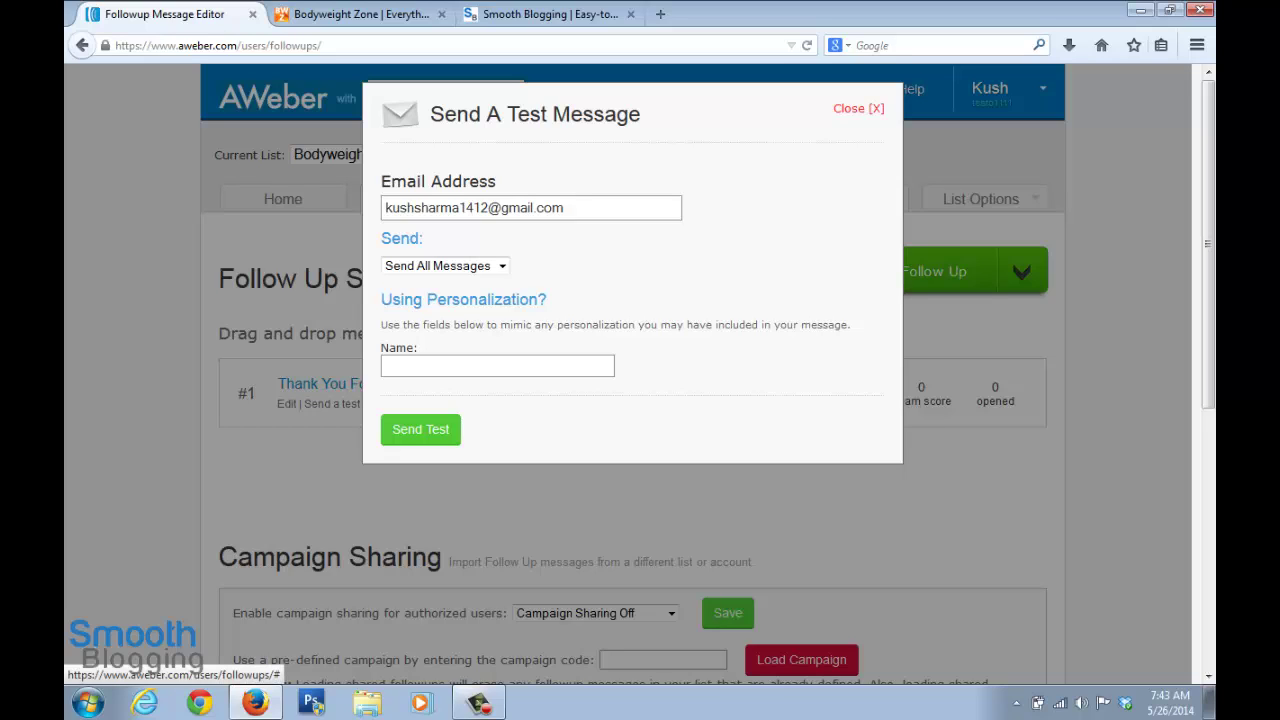
click(858, 108)
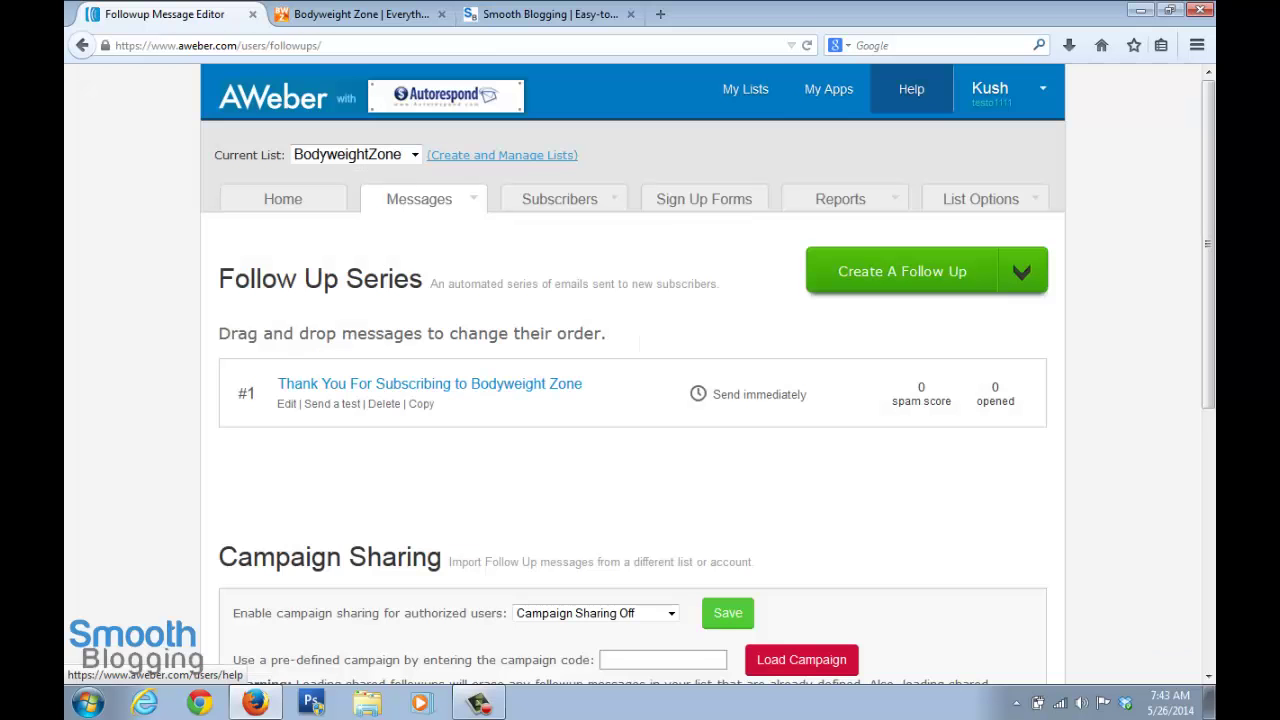
scroll(640, 400, down, 3)
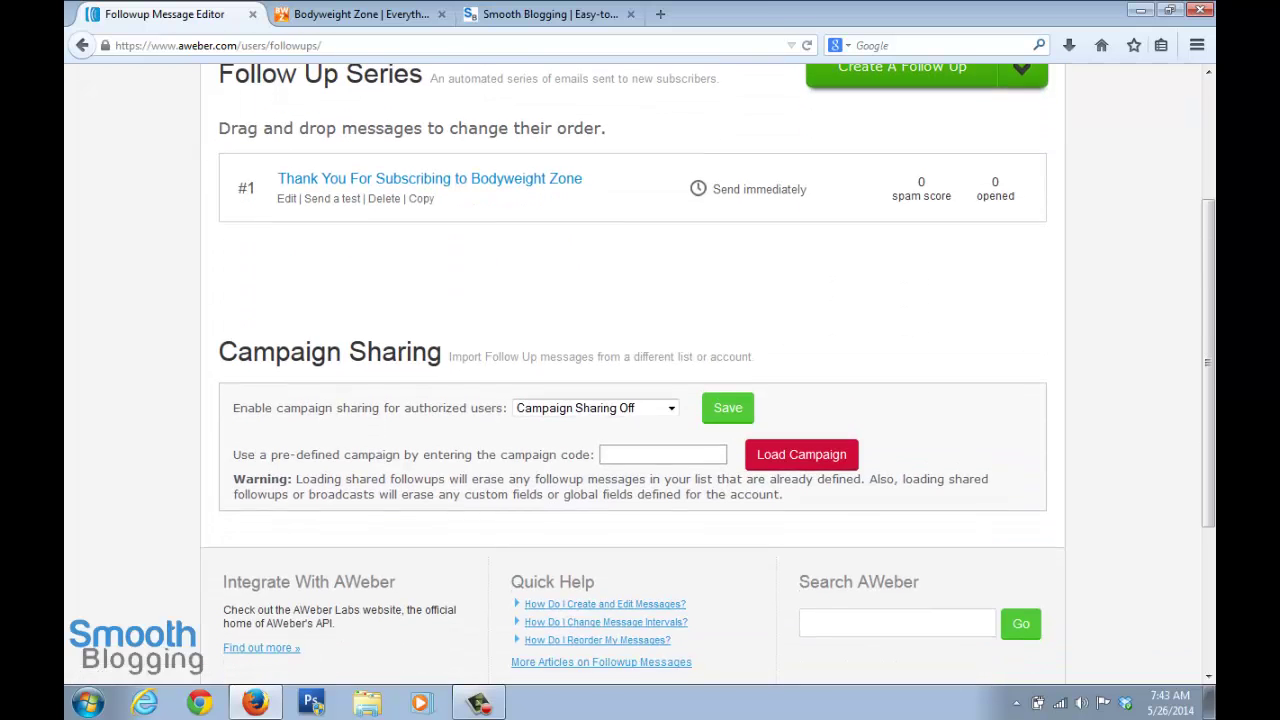
scroll(640, 400, up, 3)
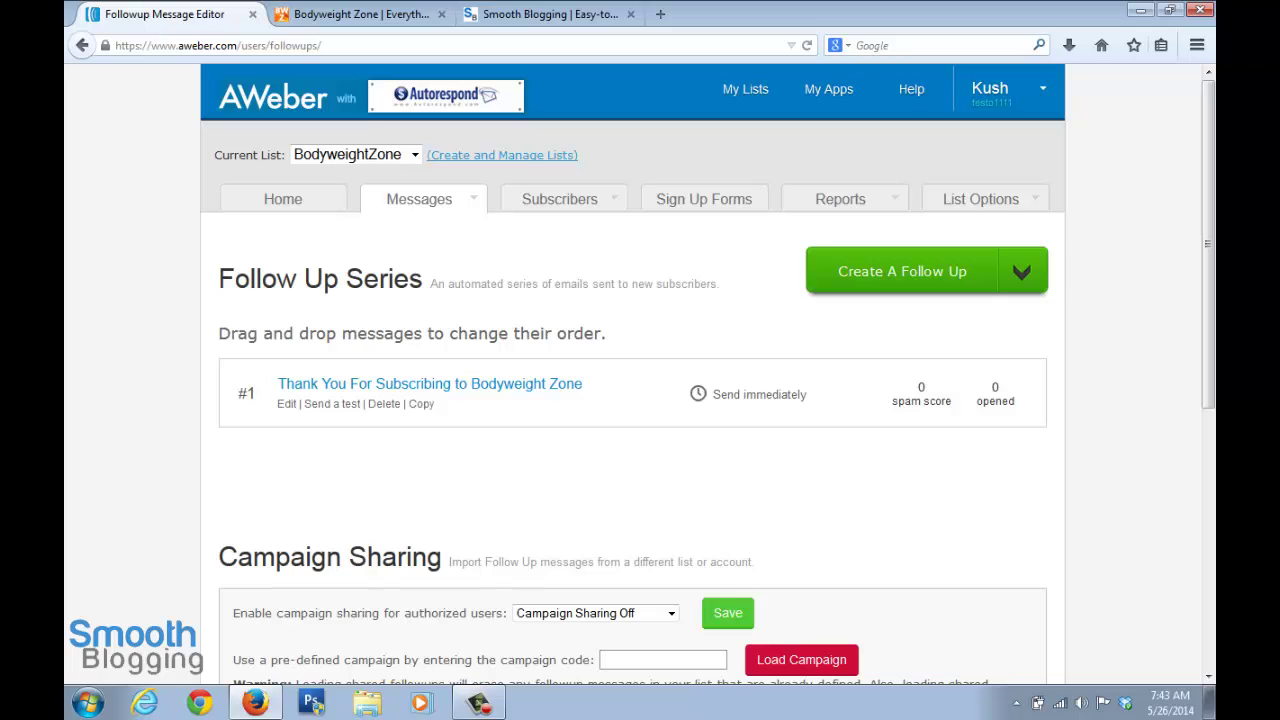
Step: Switch to the Bodyweight Zone website and look over the posts and sidebar on its home page
key(ctrl+Tab)
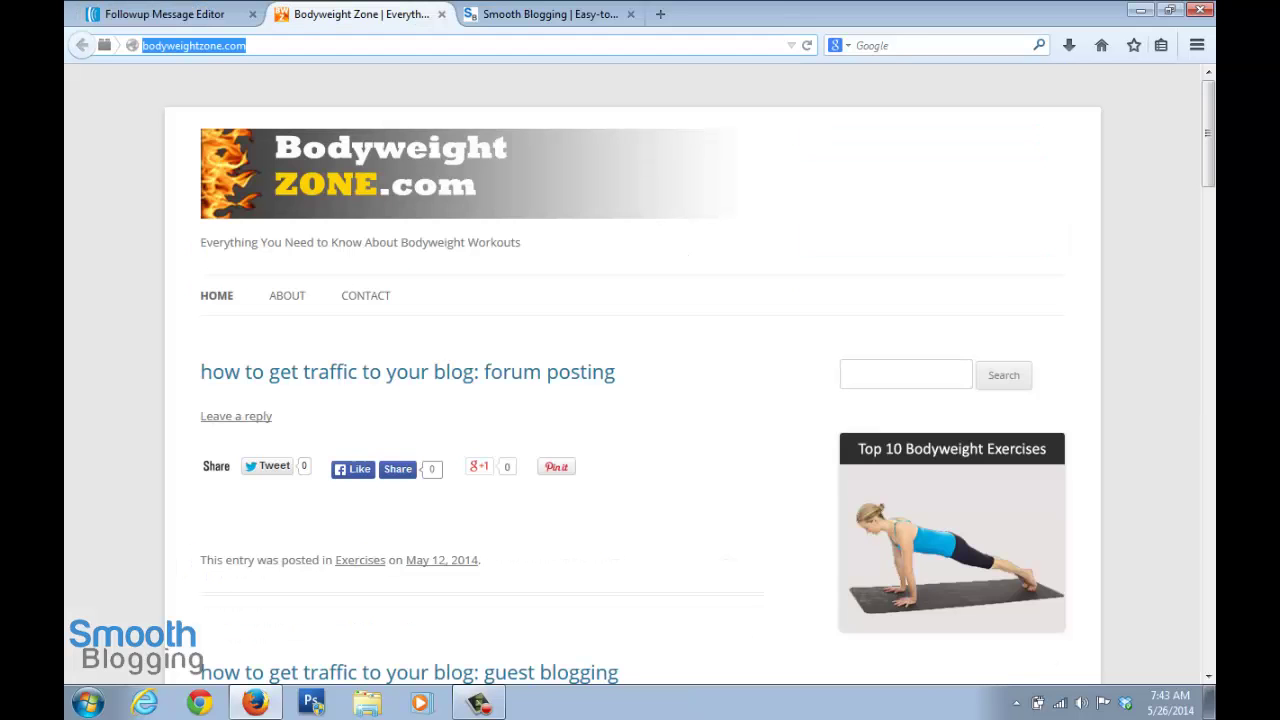
scroll(640, 380, down, 4)
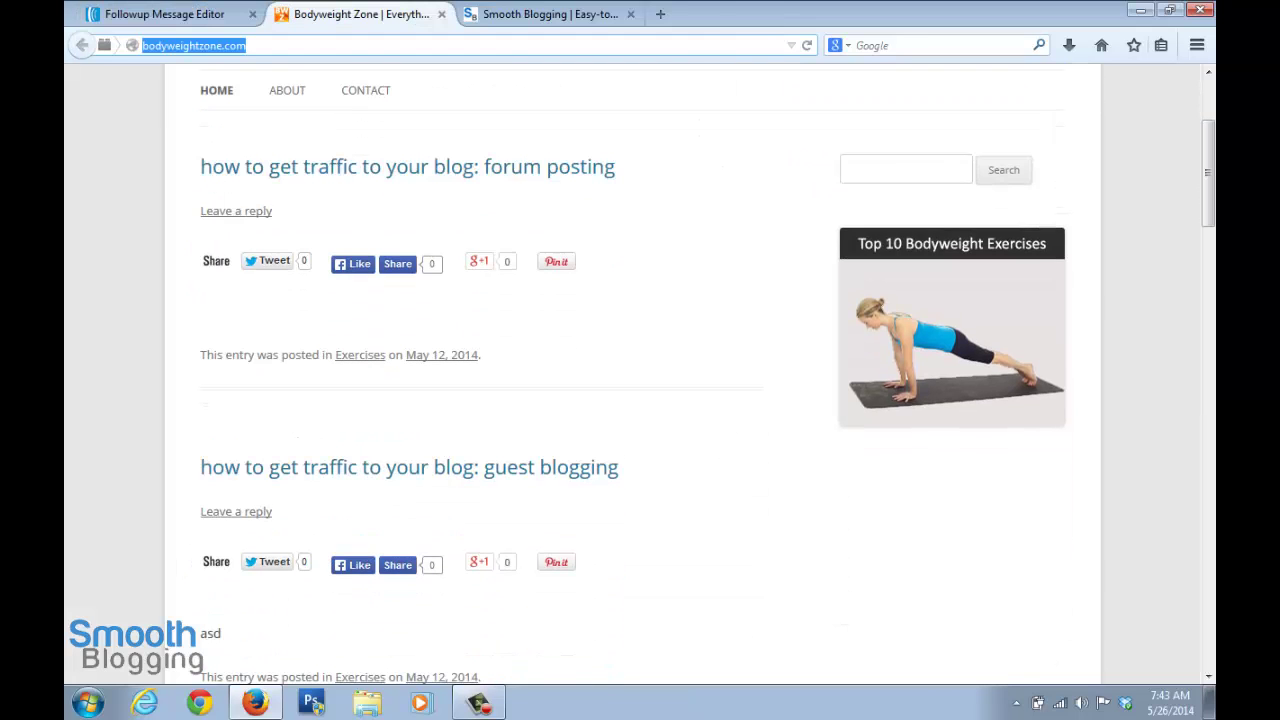